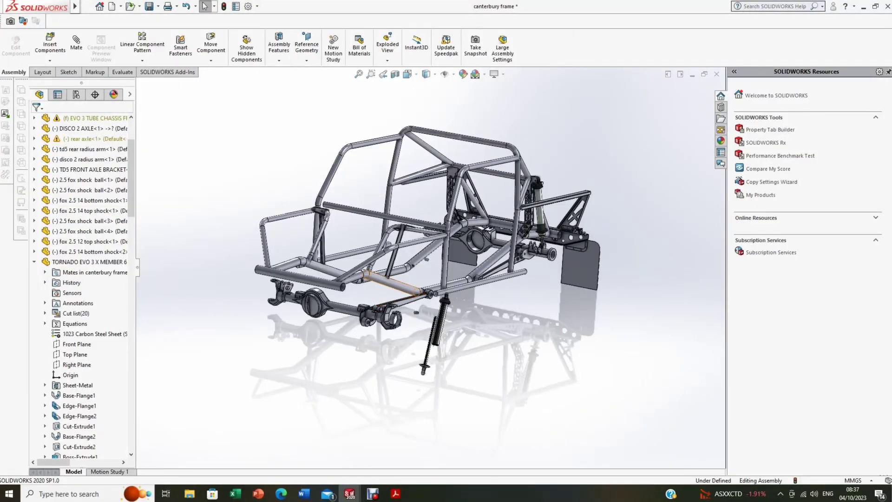
- Move the DISCO 2 AXLE down, away from the front of the tube chassis
scroll(408, 298, down, 4)
scroll(408, 288, up, 4)
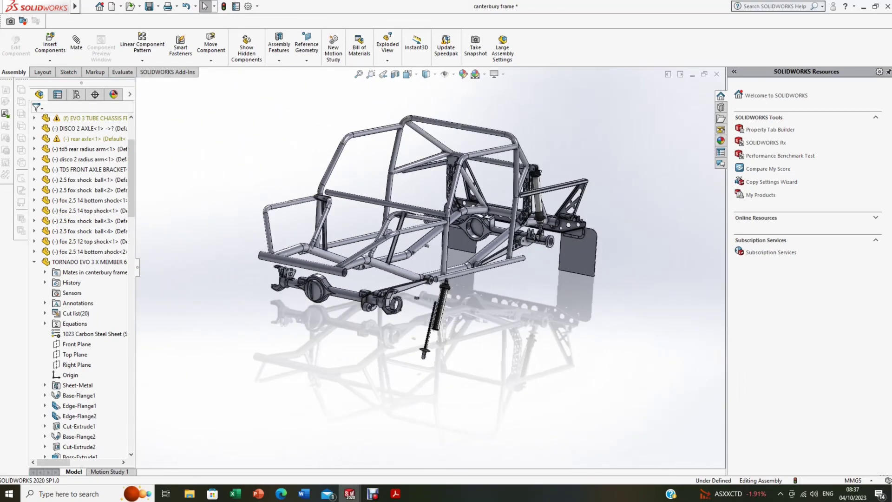
scroll(397, 255, down, 5)
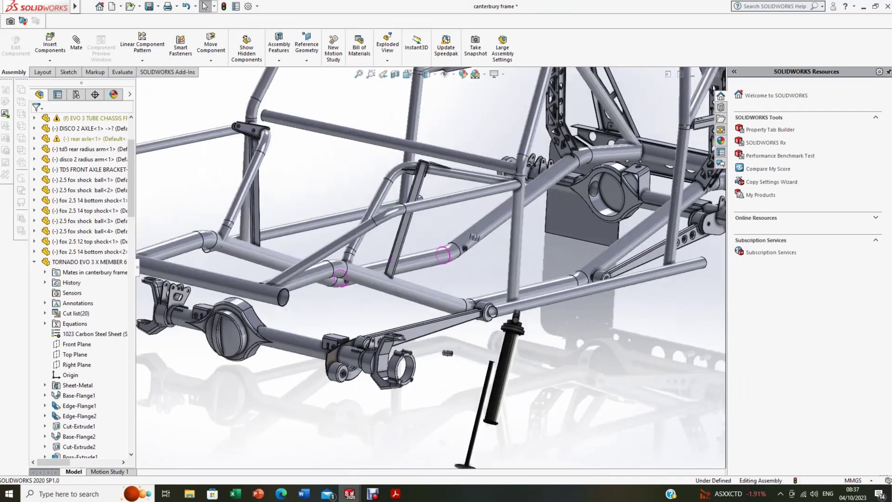
scroll(397, 258, up, 3)
middle_drag(402, 260, 377, 261)
scroll(400, 274, up, 1)
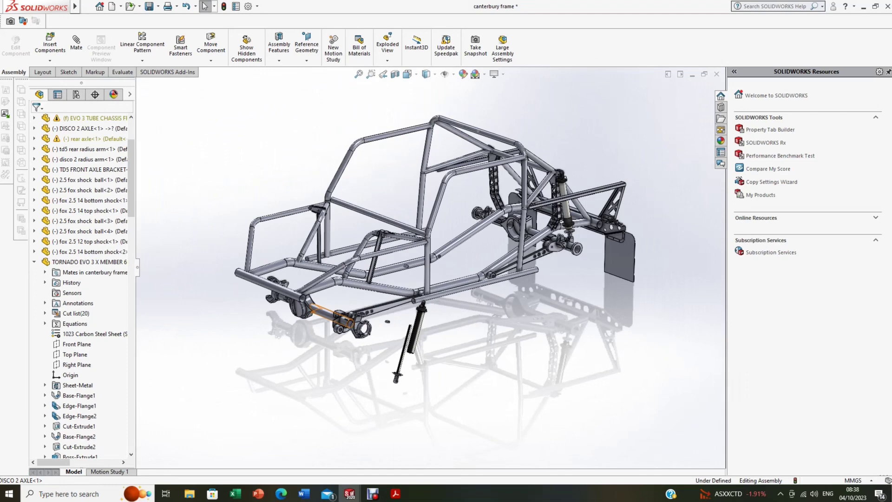
drag(326, 311, 332, 332)
scroll(375, 292, down, 5)
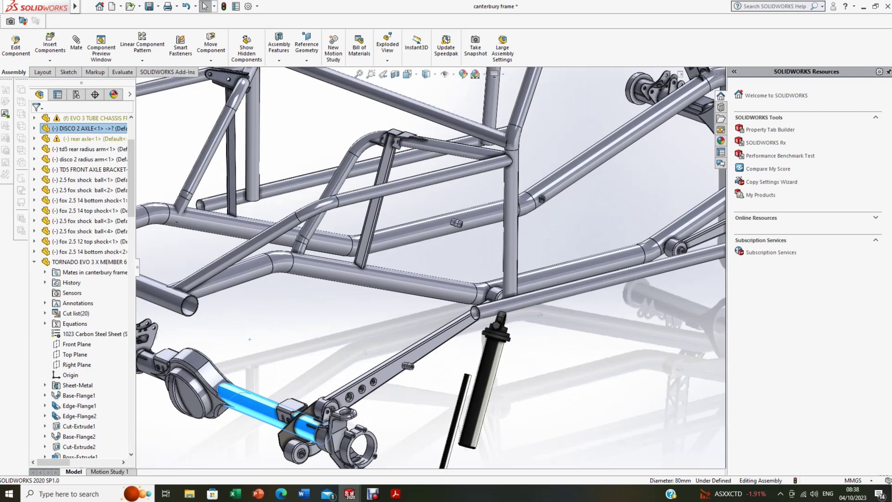
scroll(250, 339, up, 5)
scroll(283, 296, down, 5)
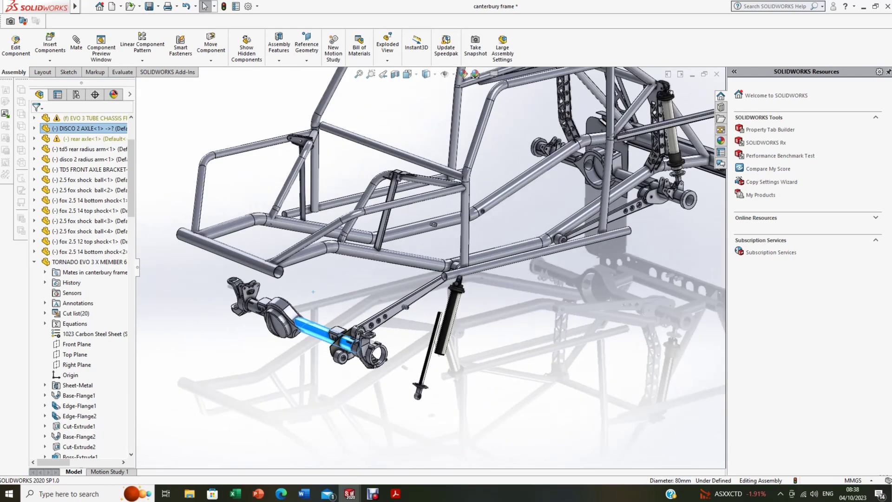
- Open the 2.5 fox shock ball part and examine the dimensions in the sketch of its Revolve1 feature
scroll(404, 304, down, 5)
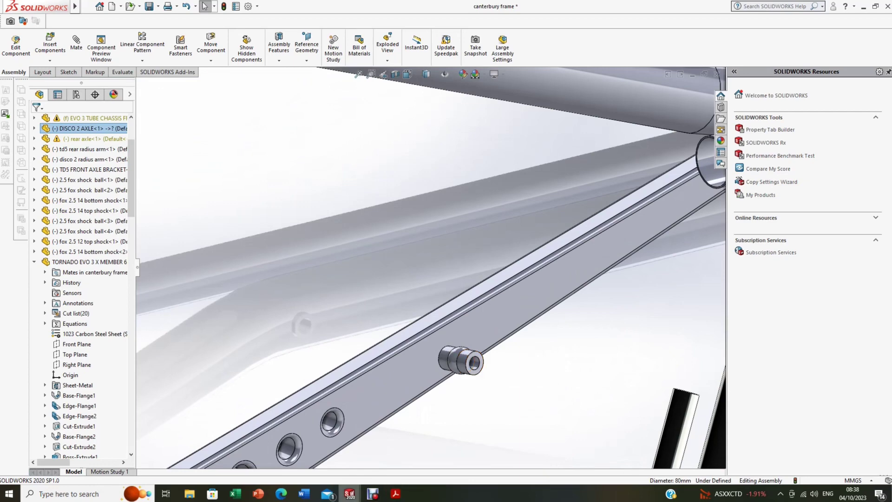
click(349, 493)
click(837, 452)
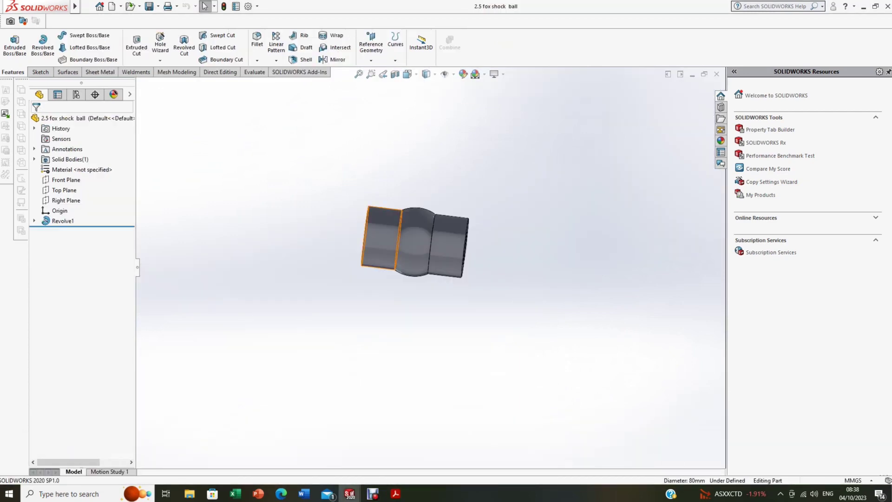
middle_drag(382, 238, 334, 249)
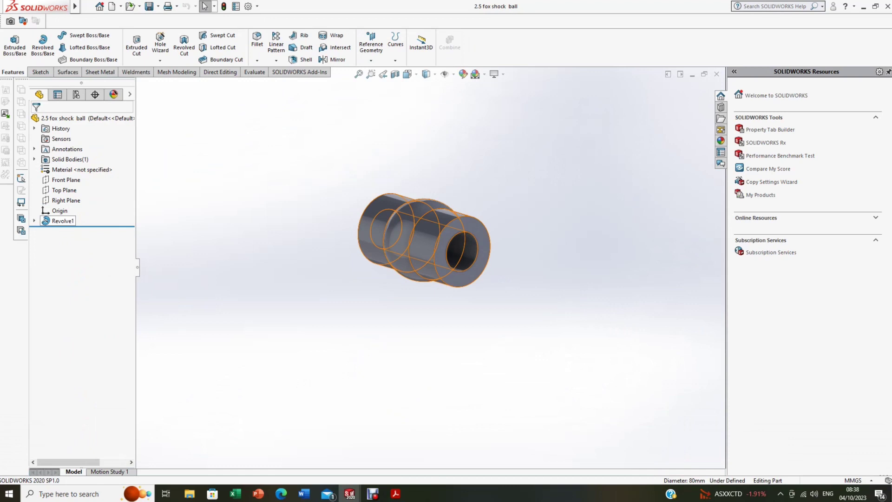
click(60, 221)
click(84, 191)
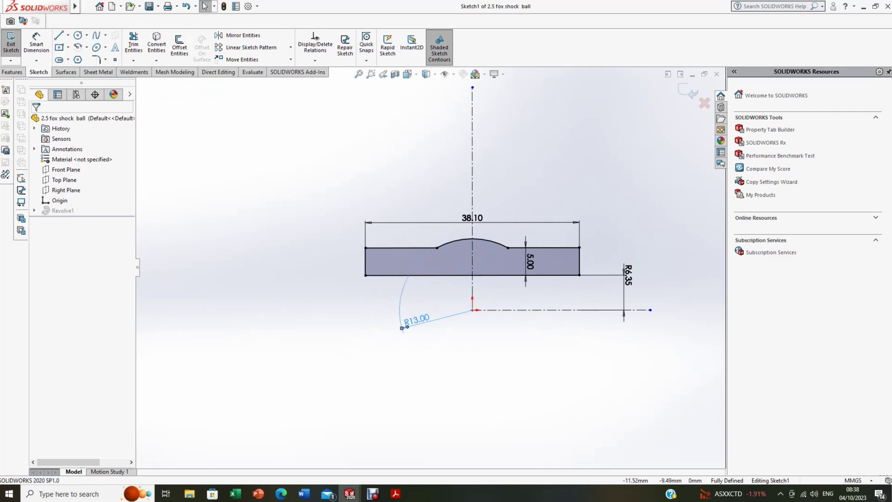
click(415, 319)
scroll(429, 268, up, 1)
click(686, 91)
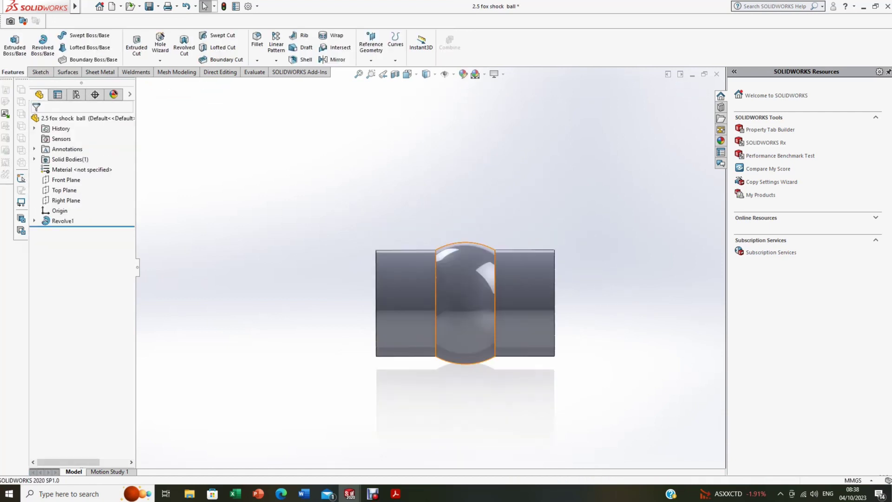
- Check the bore diameter of the shock ball and return to the canterbury frame assembly
scroll(469, 268, down, 1)
mouse_move(469, 268)
middle_down()
mouse_move(453, 268)
mouse_move(461, 268)
middle_up()
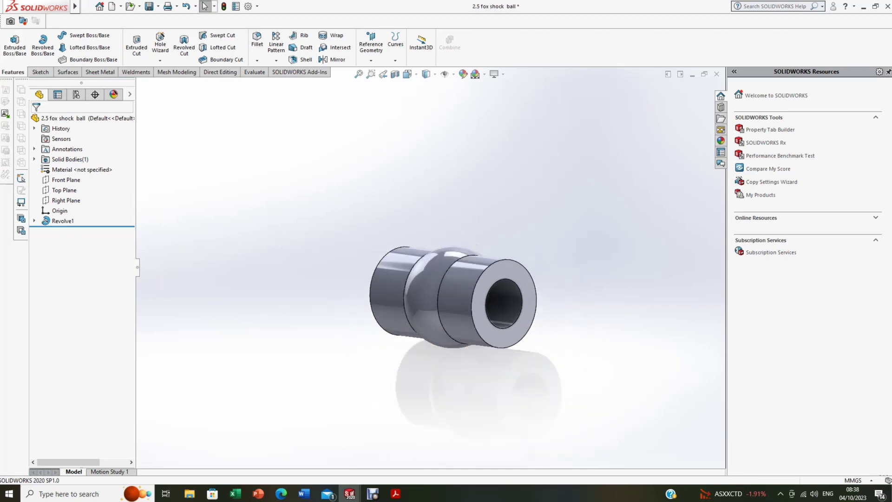
click(517, 308)
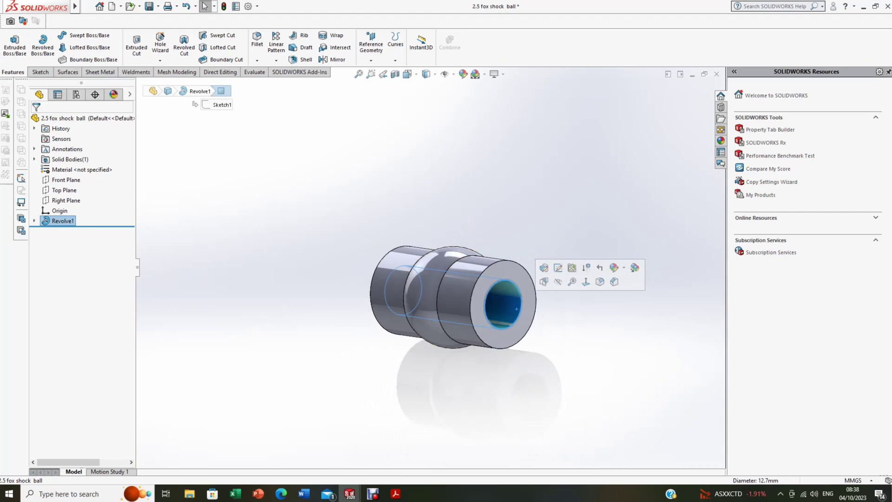
scroll(492, 298, up, 2)
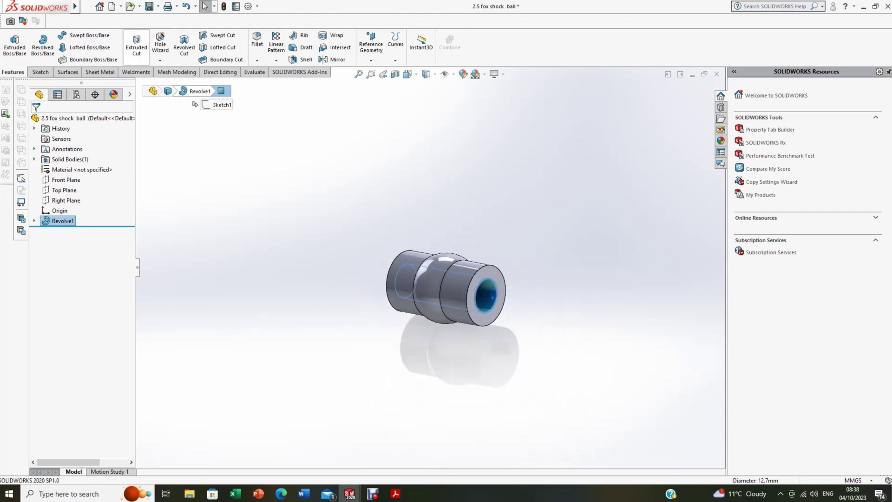
key(ctrl+Tab)
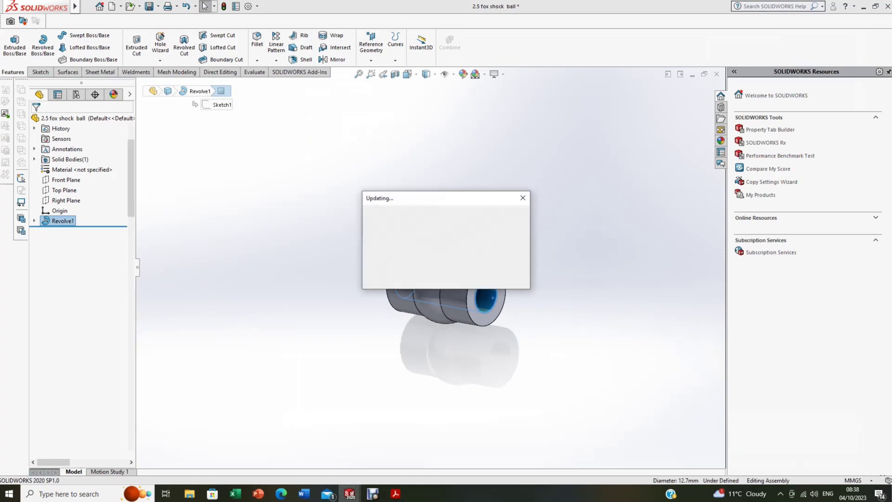
- Add a concentric mate between the bore of the shock ball beside the radius arm and the hole in the front axle's shock bracket
scroll(467, 346, up, 5)
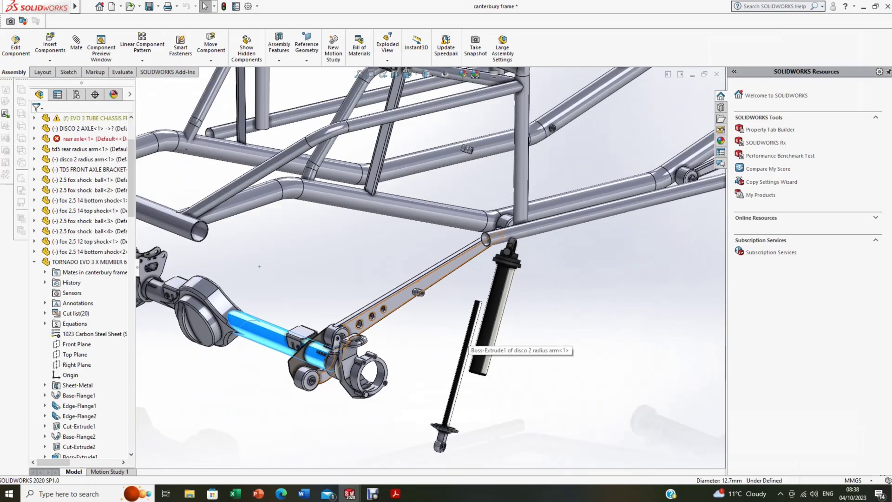
scroll(467, 346, down, 6)
click(450, 296)
scroll(450, 297, up, 4)
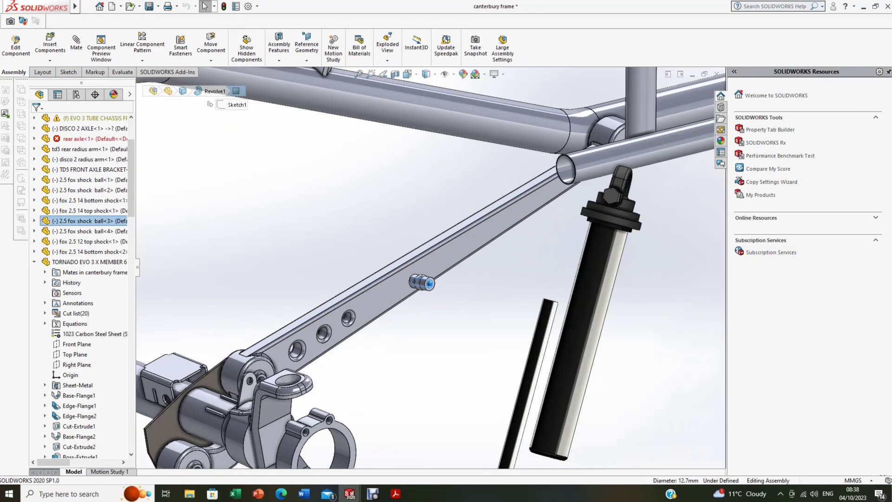
scroll(255, 360, down, 4)
scroll(215, 398, down, 6)
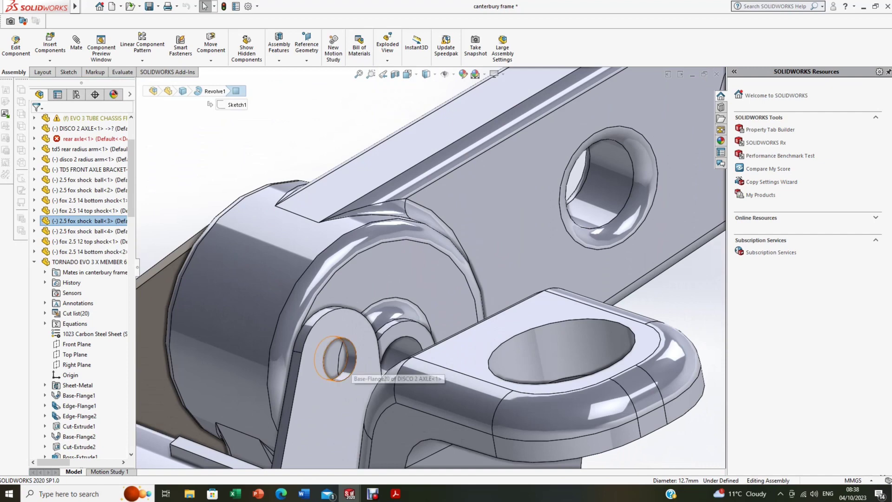
ctrl+click(338, 358)
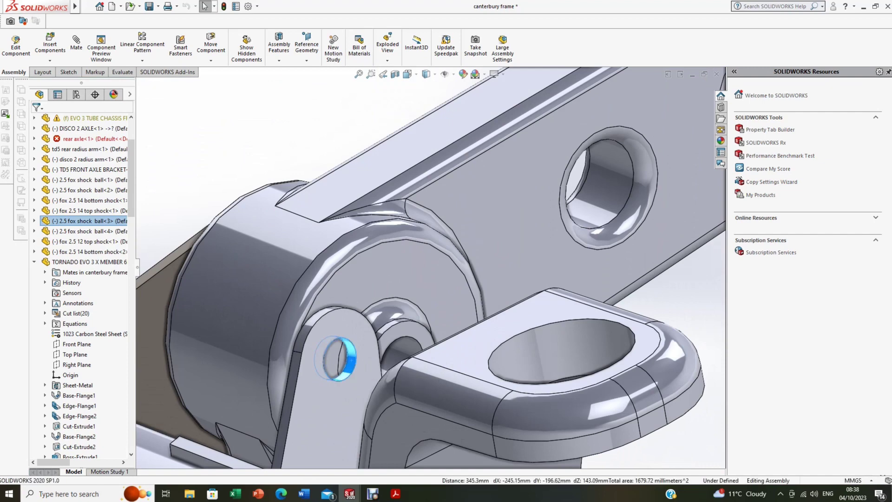
scroll(338, 358, up, 5)
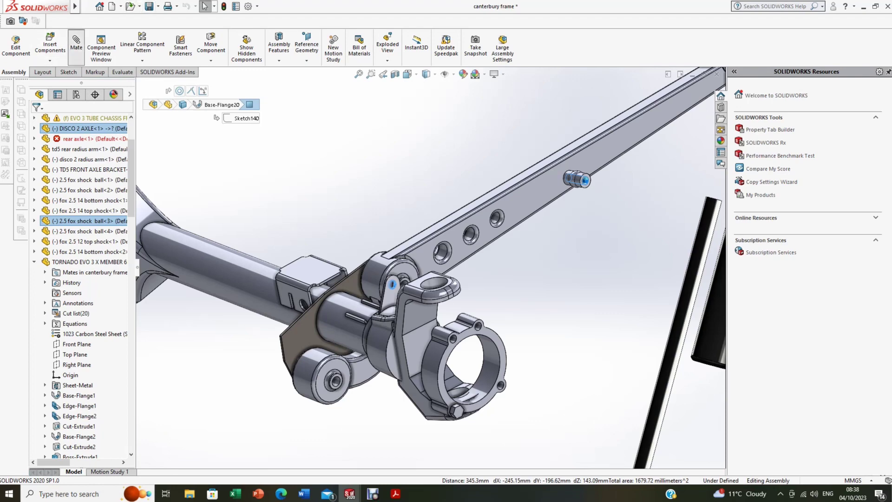
click(76, 46)
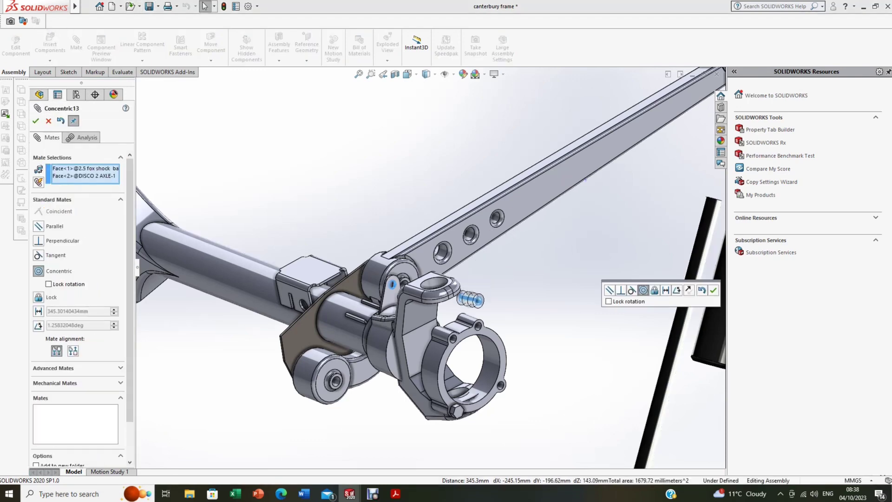
click(713, 290)
- Add a coincident mate between the axle shock bracket's face and the end face of its shock ball
scroll(395, 283, down, 5)
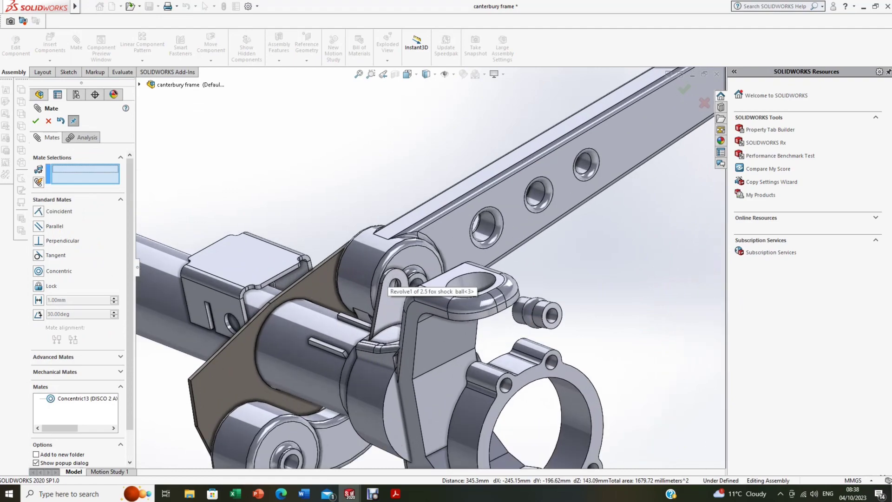
click(398, 274)
middle_drag(538, 314, 486, 308)
scroll(486, 308, down, 3)
click(528, 340)
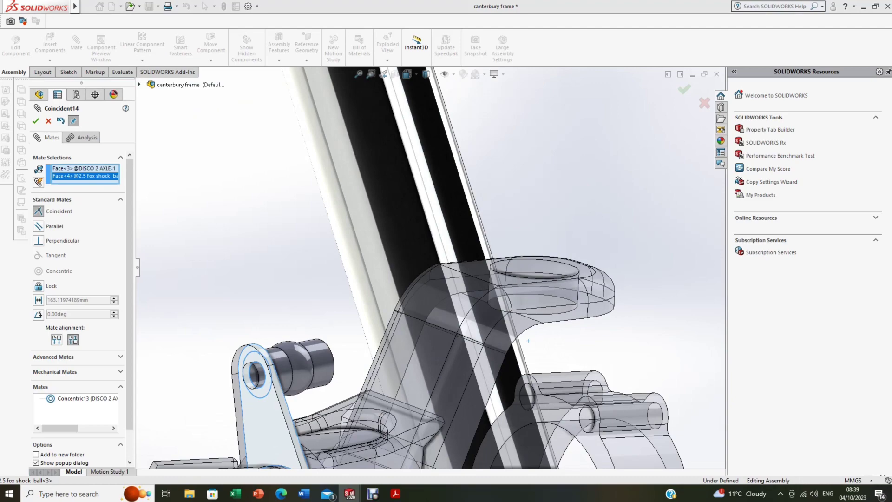
click(36, 120)
- Add a concentric mate between the bore of 2.5 fox shock ball<4> and the end hole of the chassis's upper front shock mount
scroll(408, 354, down, 1)
scroll(409, 344, up, 4)
middle_drag(366, 301, 274, 303)
scroll(399, 278, up, 8)
scroll(395, 232, down, 2)
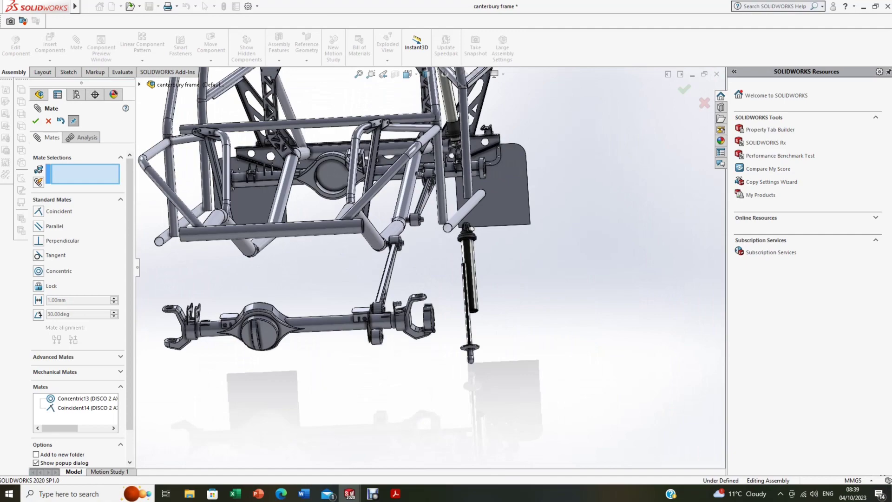
scroll(409, 172, down, 6)
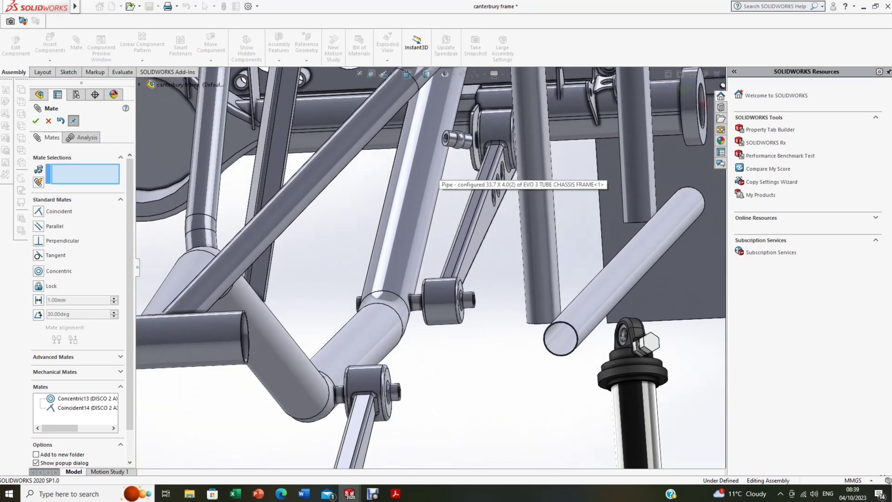
scroll(437, 179, down, 3)
click(495, 103)
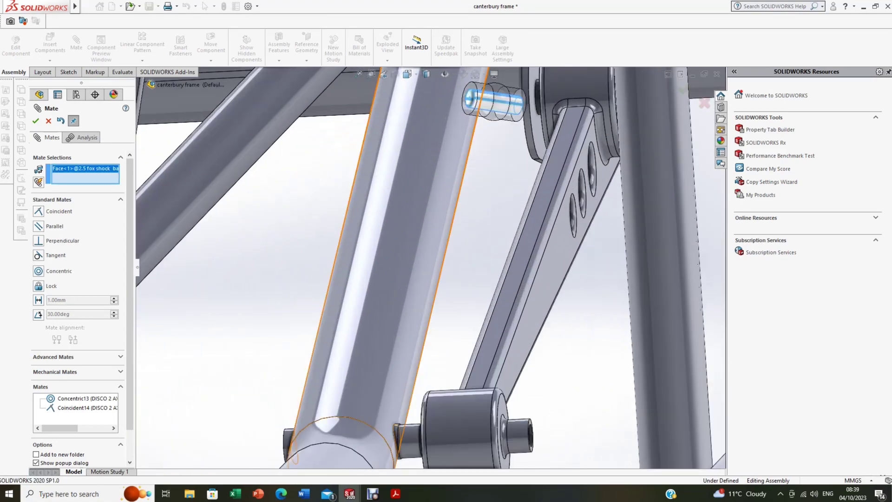
scroll(453, 344, up, 4)
scroll(349, 113, down, 8)
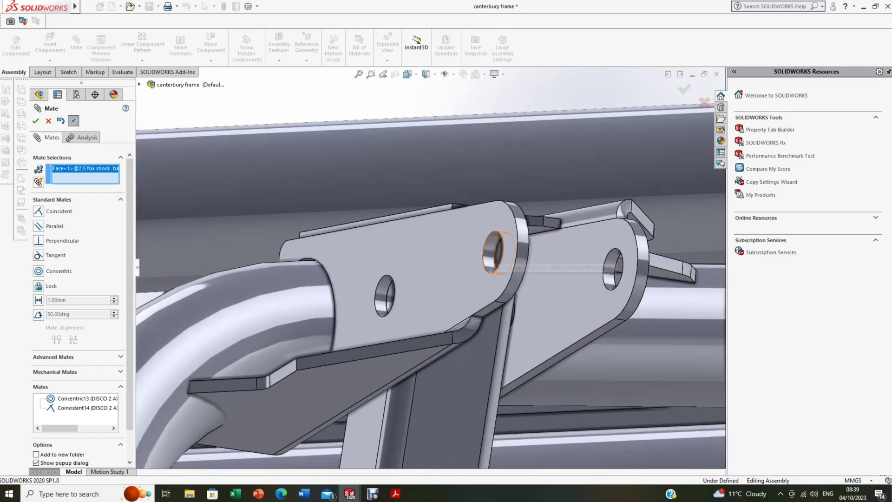
click(492, 253)
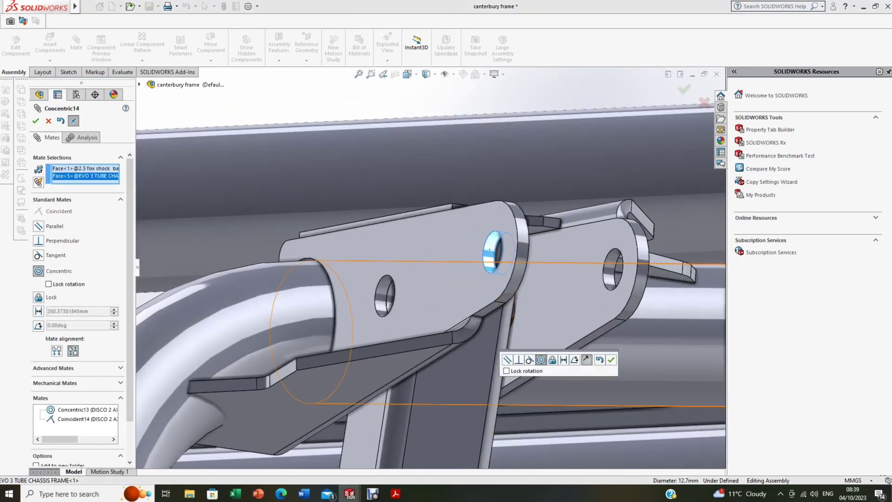
click(610, 359)
- Add a coincident mate between the end face of shock ball<4> and the face of the upper shock mount plate
scroll(618, 284, up, 10)
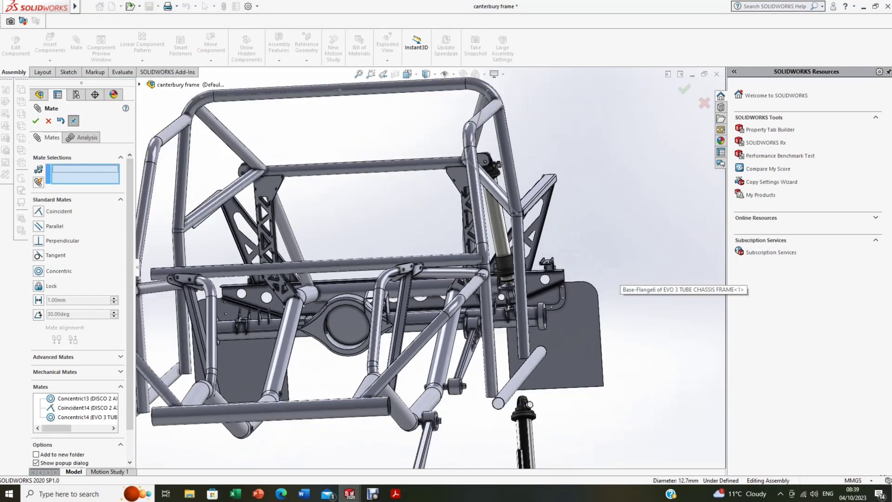
scroll(472, 295, down, 10)
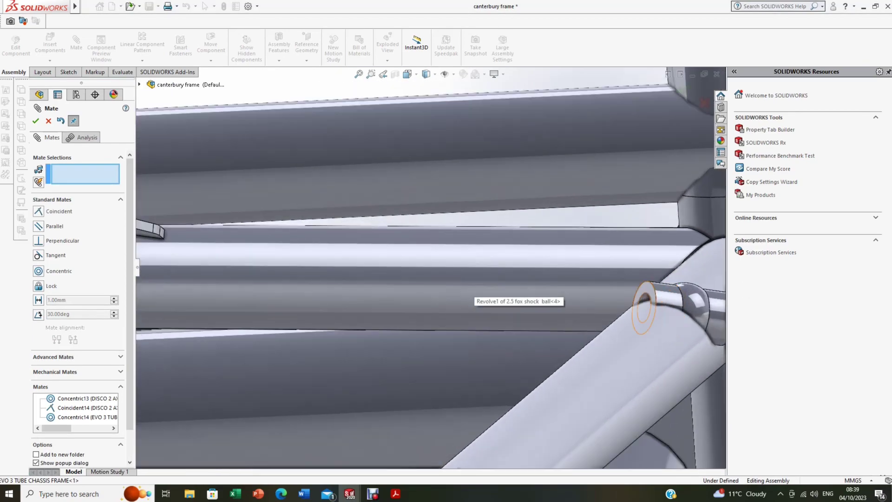
click(472, 295)
scroll(472, 295, up, 8)
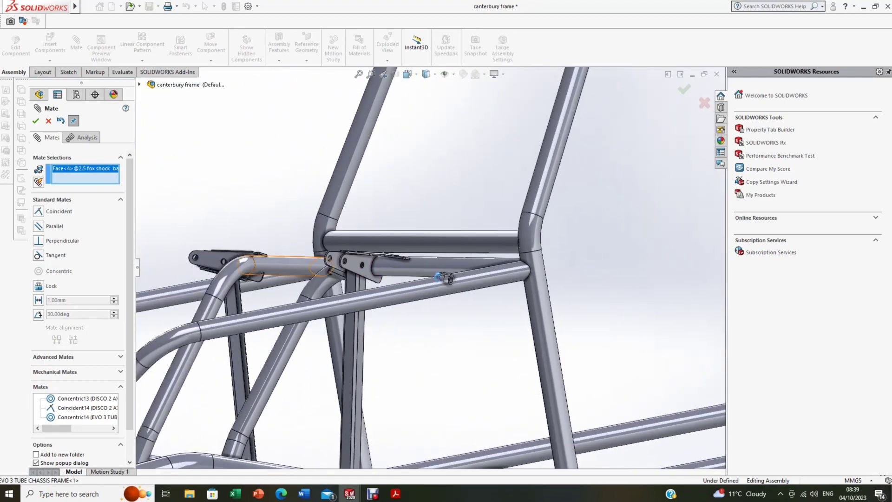
click(360, 268)
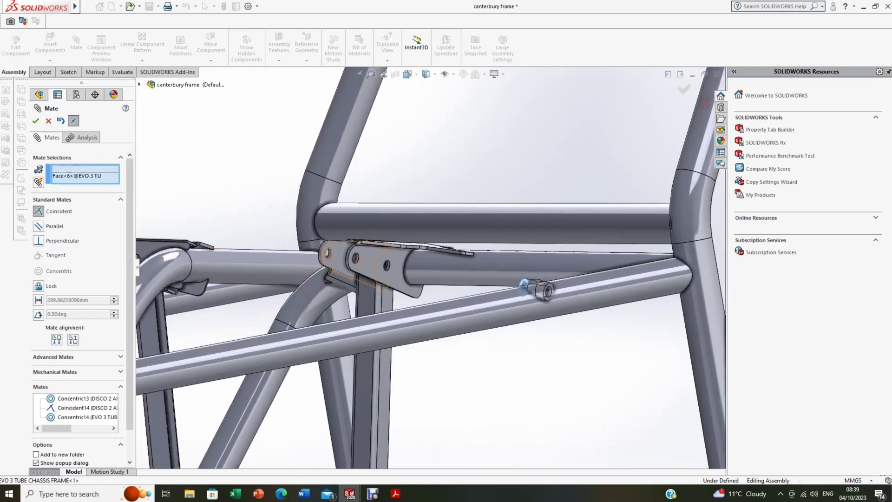
click(36, 121)
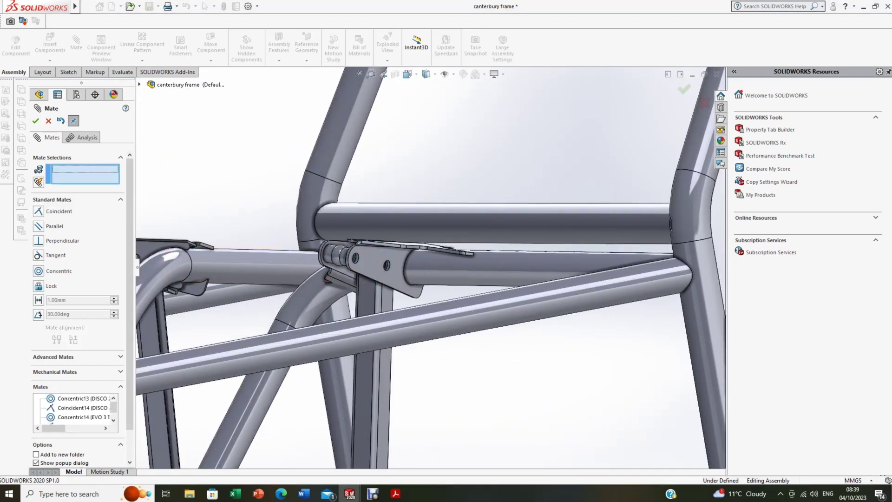
- Add a concentric mate between the spherical face of 2.5 fox shock ball<4> and the eye of the fox 2.5 12 top shock
scroll(408, 279, up, 8)
scroll(403, 261, down, 10)
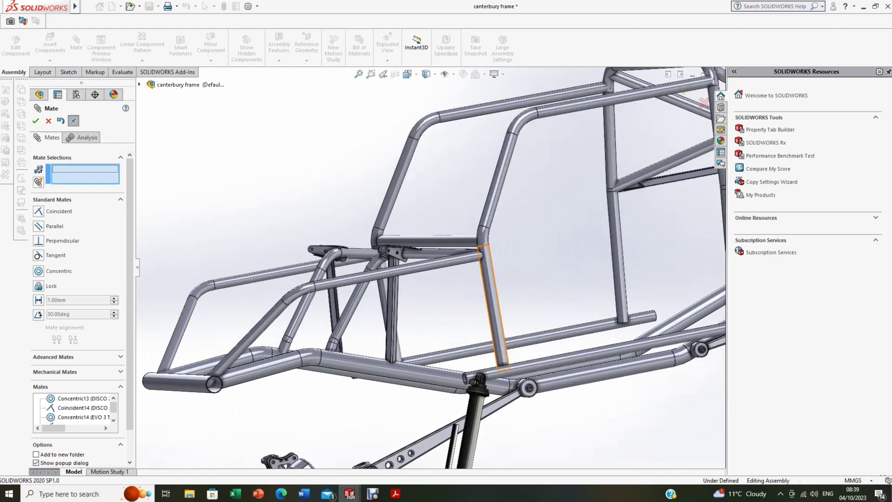
click(412, 267)
scroll(413, 267, up, 6)
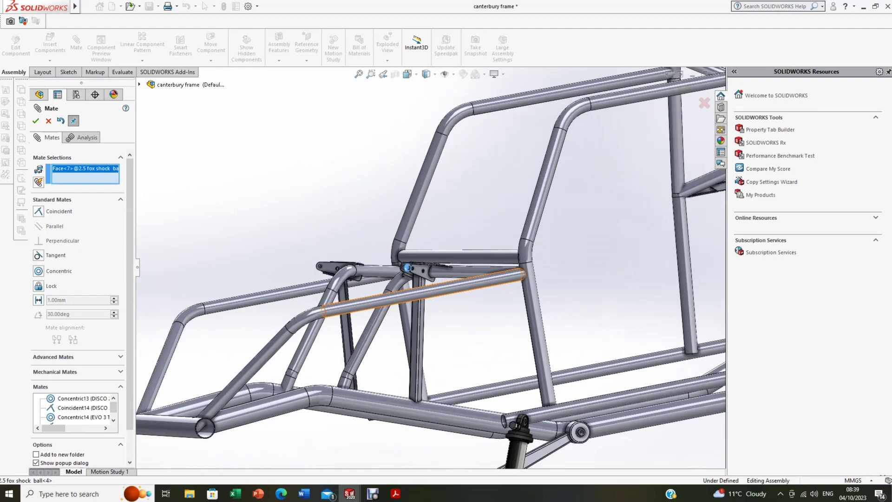
scroll(548, 400, down, 10)
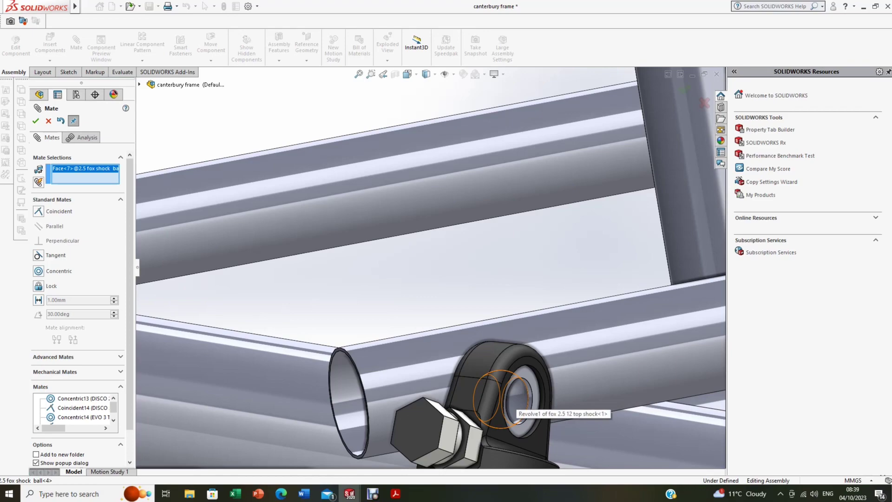
click(511, 399)
scroll(325, 209, up, 7)
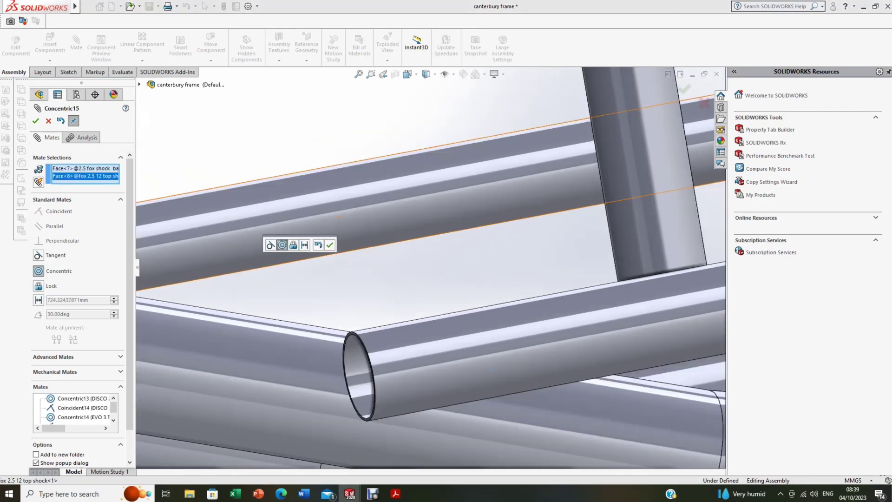
scroll(383, 251, up, 5)
scroll(382, 251, down, 8)
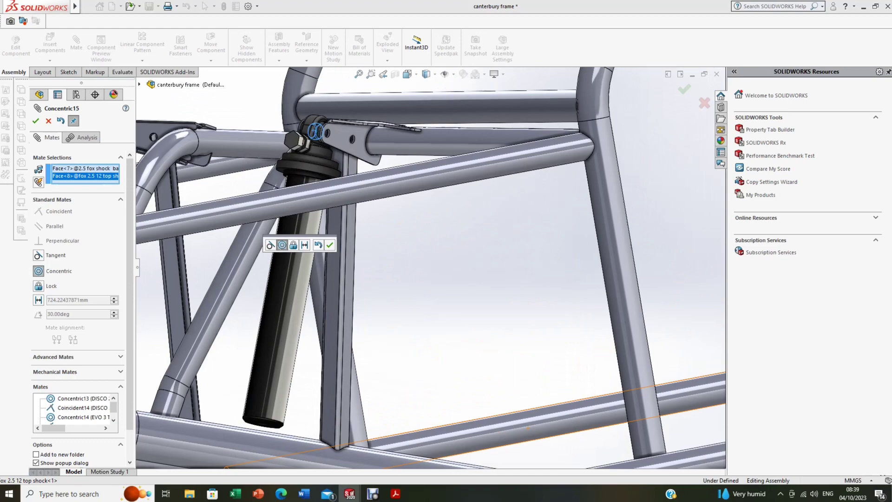
click(330, 245)
- Add a concentric mate between the rod hole in the top shock body's lower end and the rod of fox 2.5 14 bottom shock<2>
scroll(352, 224, up, 6)
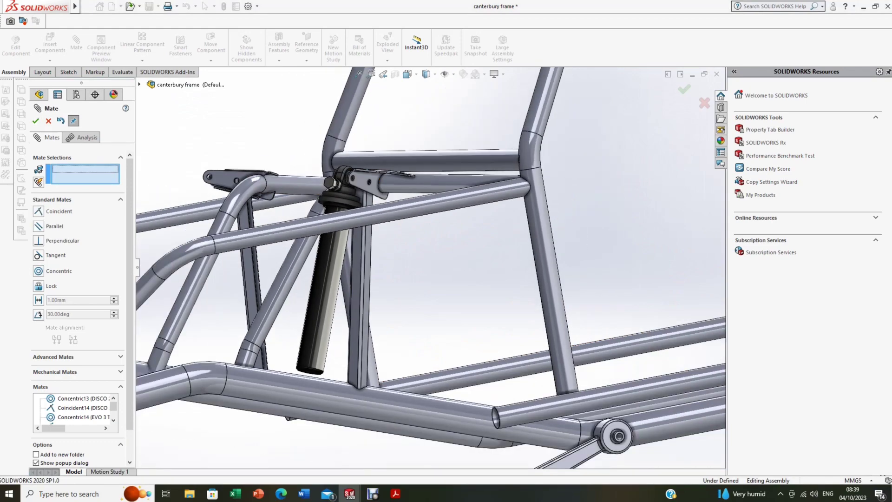
scroll(352, 224, down, 8)
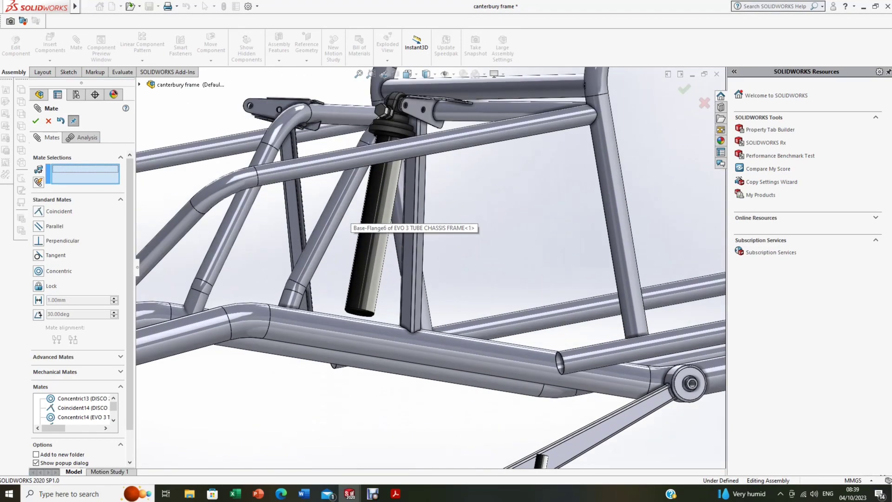
scroll(358, 309, down, 4)
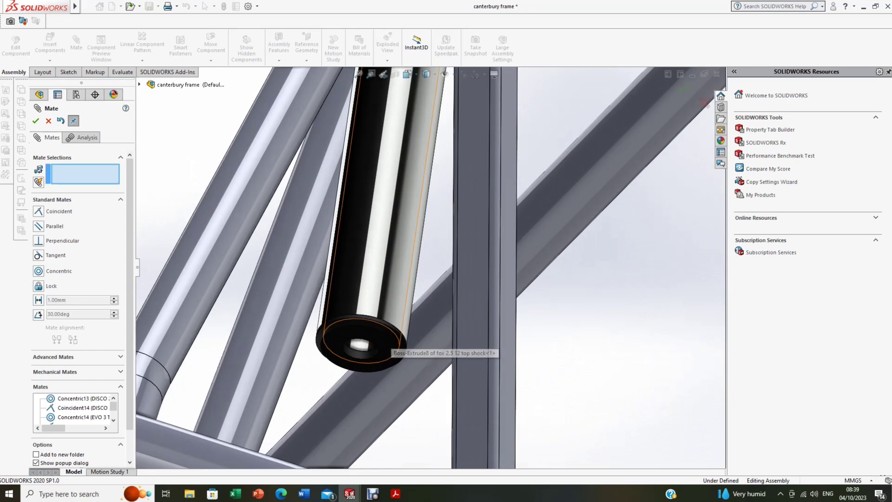
click(360, 348)
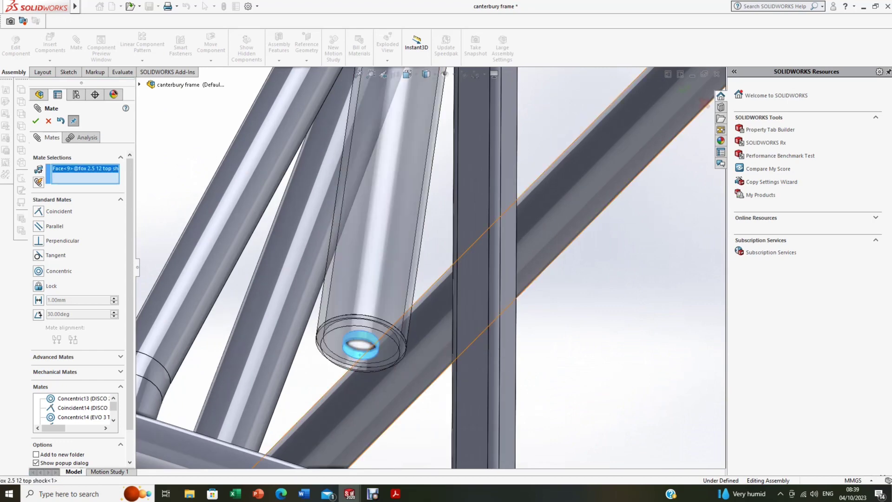
scroll(402, 279, up, 10)
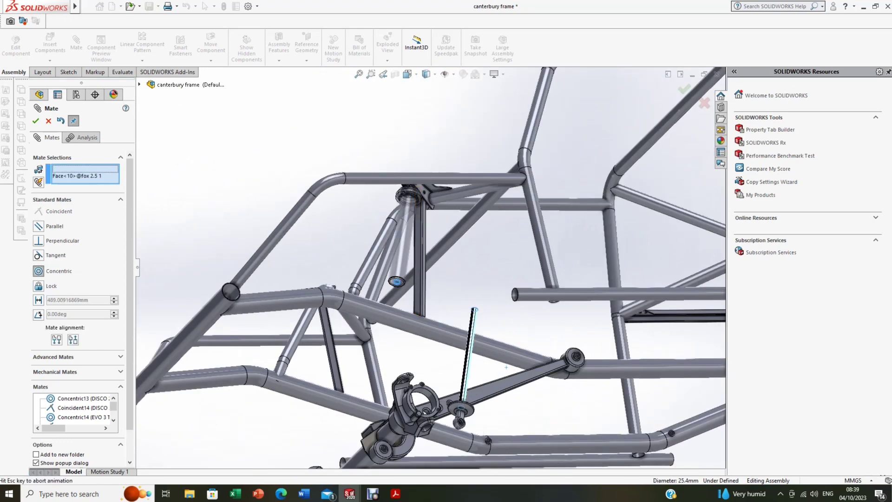
click(504, 366)
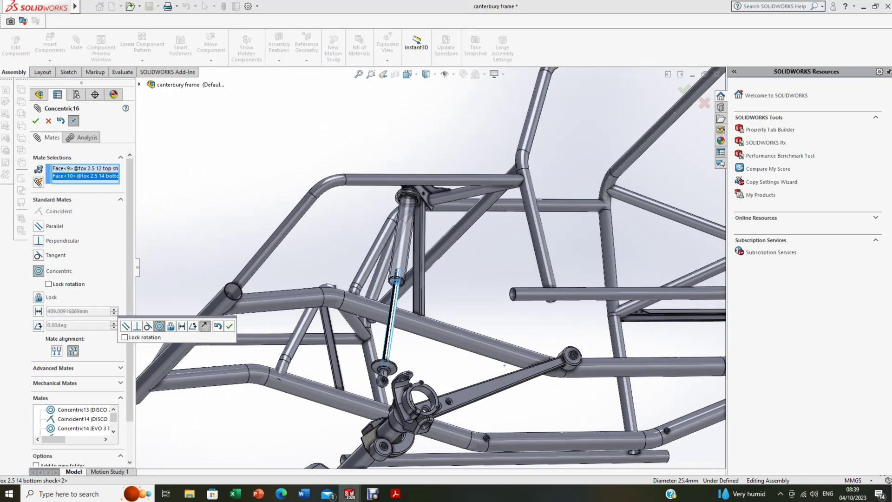
key(Return)
- Add a concentric mate between the lower eye of fox 2.5 14 bottom shock<2> and 2.5 fox shock ball<3> on the axle bracket
scroll(408, 365, up, 2)
scroll(411, 362, down, 8)
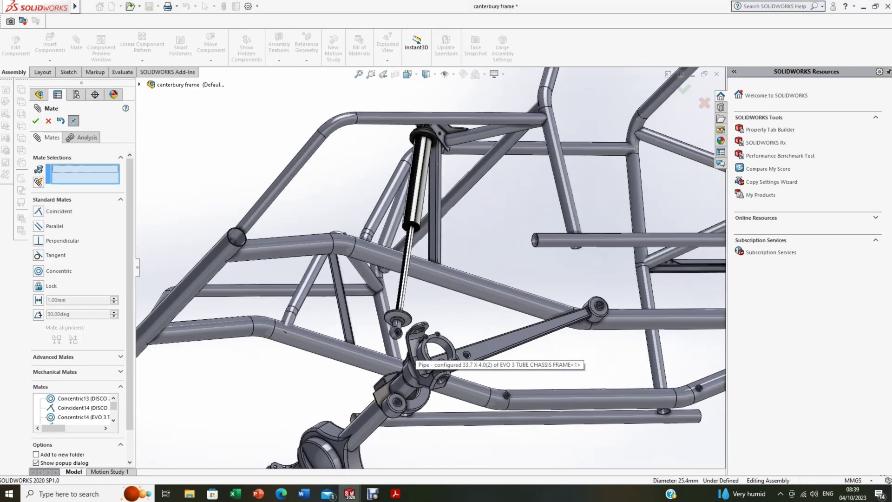
click(405, 366)
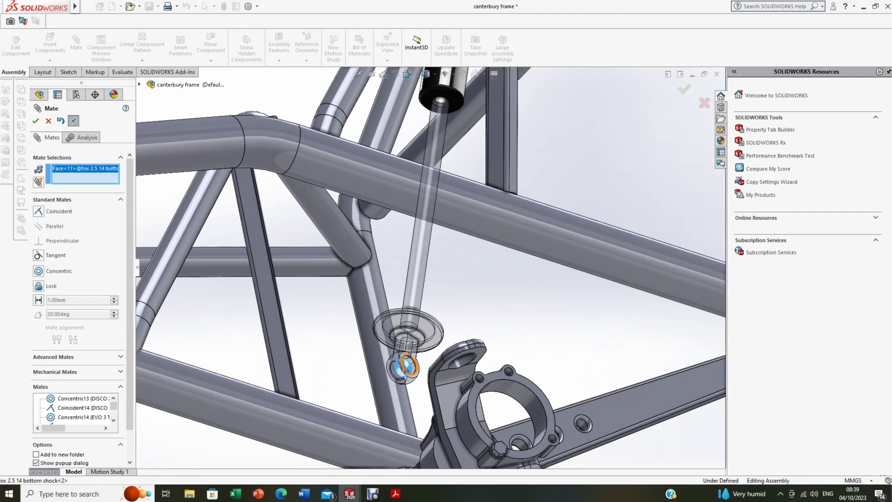
scroll(405, 366, up, 6)
scroll(539, 407, down, 10)
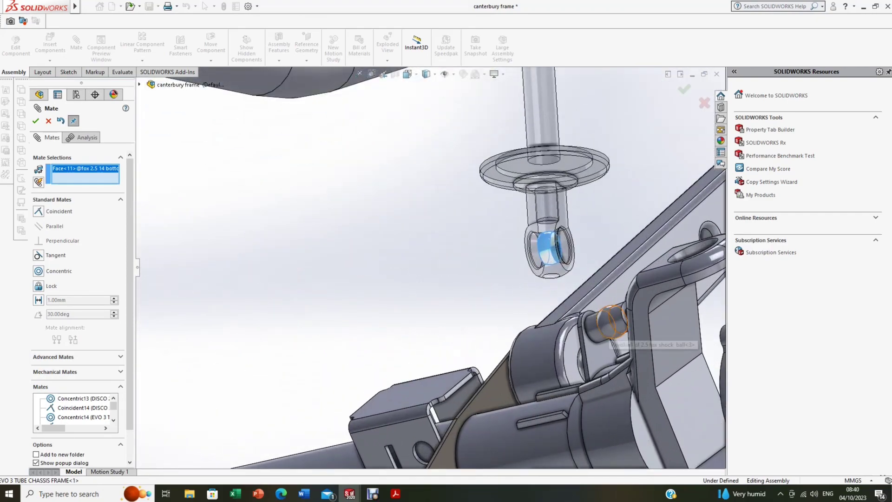
click(611, 326)
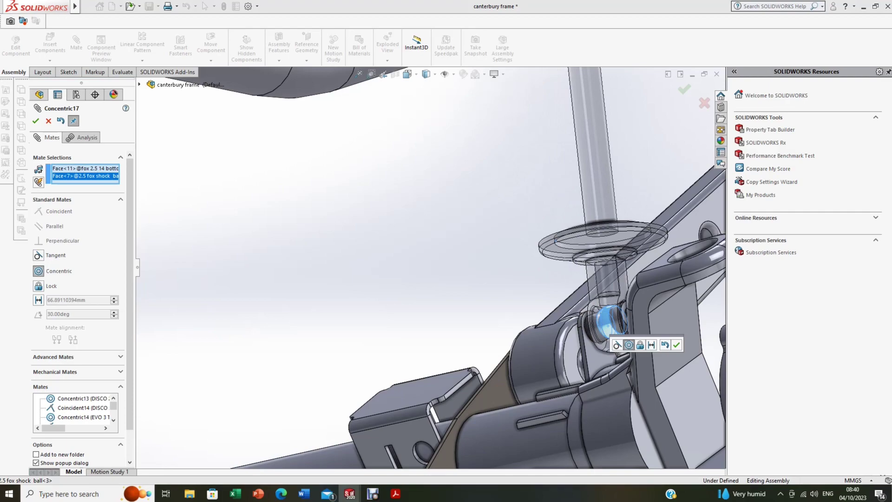
click(677, 345)
- Move the front axle up and down beneath the chassis to check how the mounted shock compresses and extends
scroll(441, 265, up, 12)
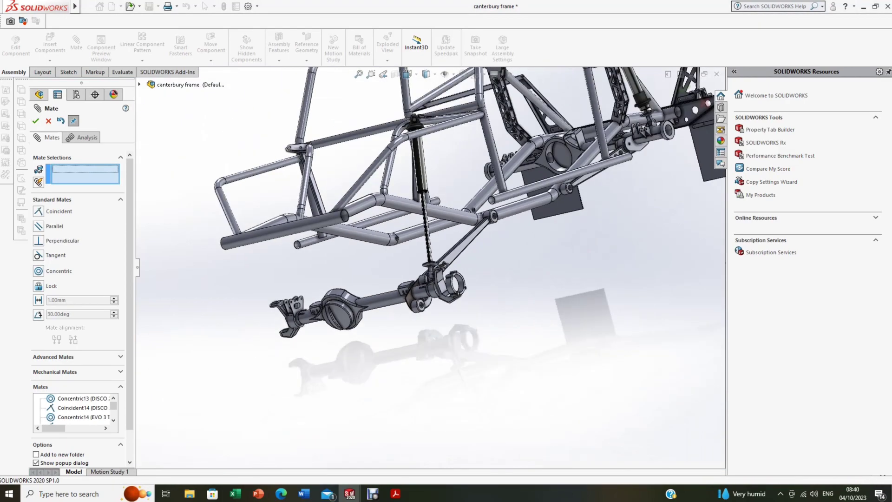
mouse_move(414, 244)
middle_down()
mouse_move(388, 236)
mouse_move(404, 245)
middle_up()
middle_drag(348, 278, 372, 284)
scroll(372, 284, down, 3)
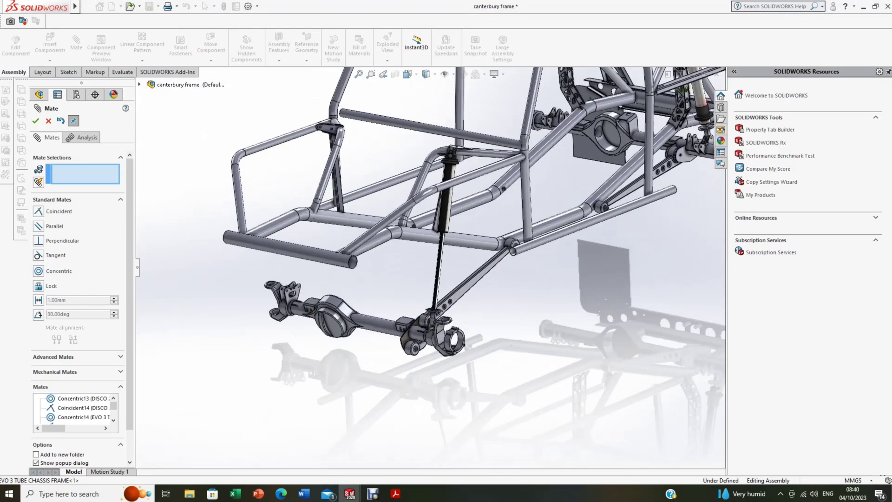
drag(383, 327, 383, 260)
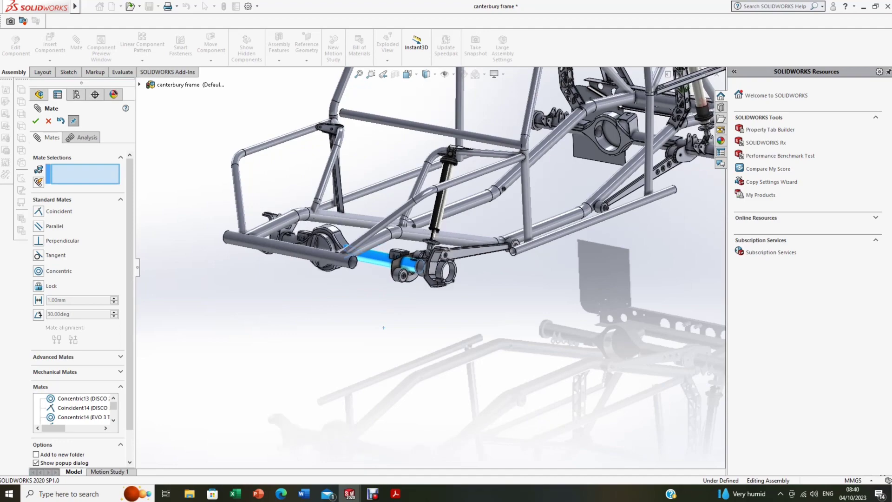
drag(383, 328, 384, 302)
scroll(384, 299, up, 3)
scroll(394, 284, down, 5)
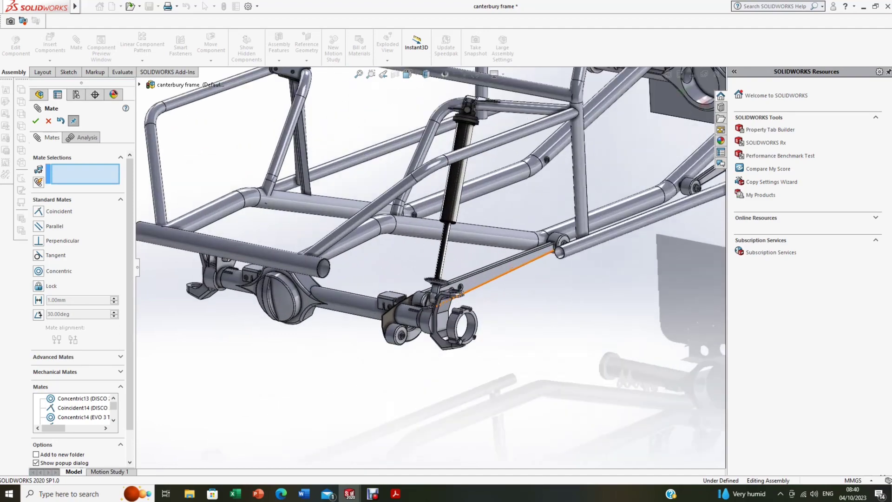
- Examine the front shock's fit between the axle bracket and the upper chassis mount from several angles
middle_drag(512, 268, 468, 279)
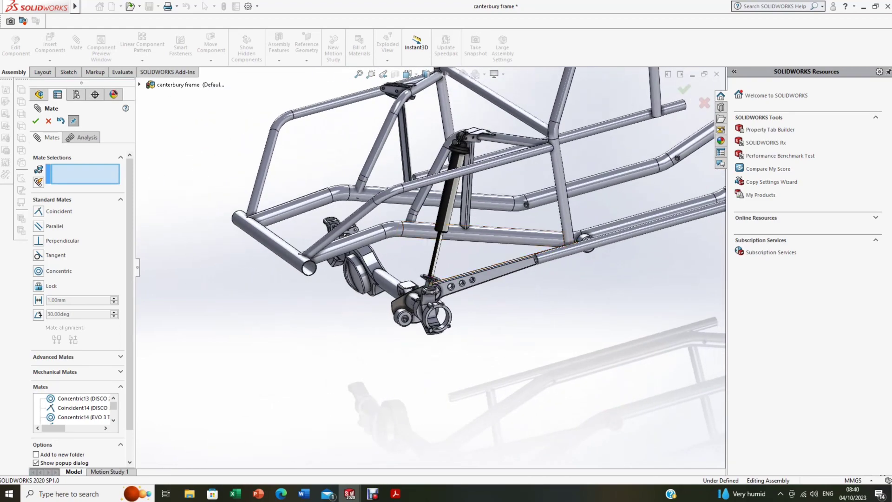
scroll(412, 244, down, 4)
middle_drag(391, 207, 402, 151)
scroll(402, 151, up, 3)
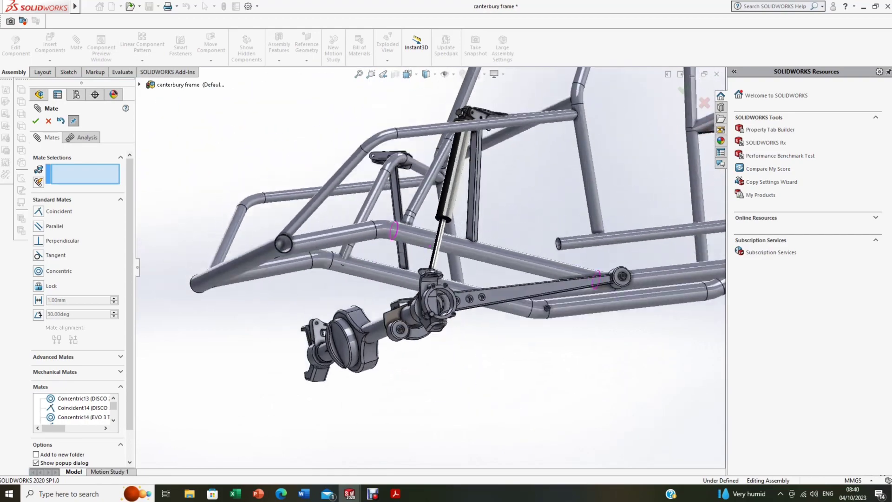
middle_drag(602, 263, 583, 297)
middle_drag(483, 260, 441, 255)
scroll(418, 223, up, 2)
middle_drag(418, 223, 451, 278)
scroll(408, 139, down, 4)
scroll(404, 260, up, 5)
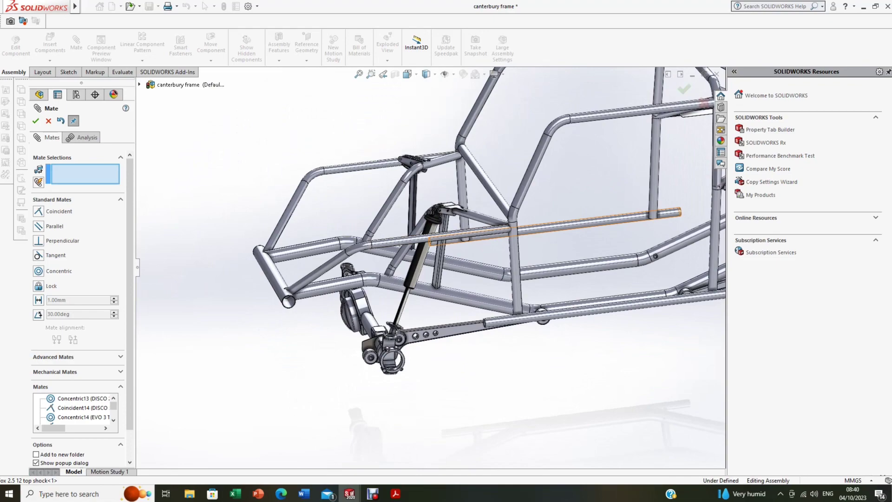
scroll(413, 265, down, 3)
middle_drag(425, 320, 451, 278)
scroll(415, 288, up, 5)
scroll(399, 274, down, 6)
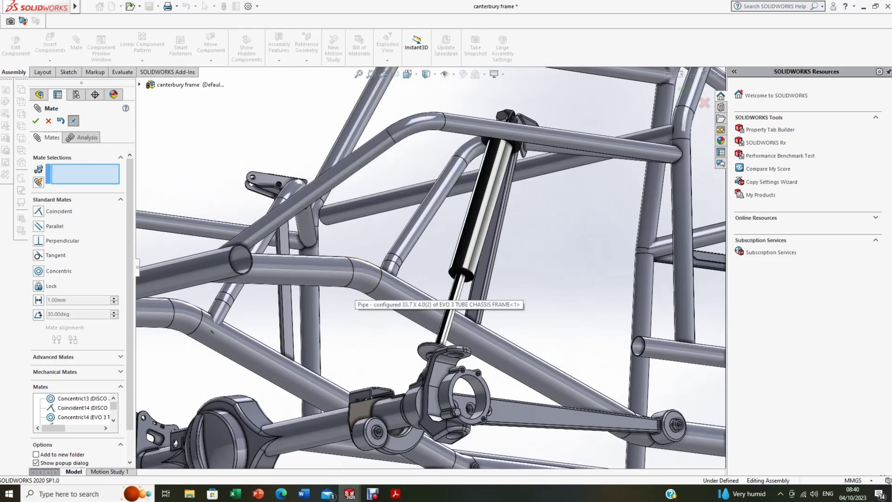
scroll(405, 270, up, 3)
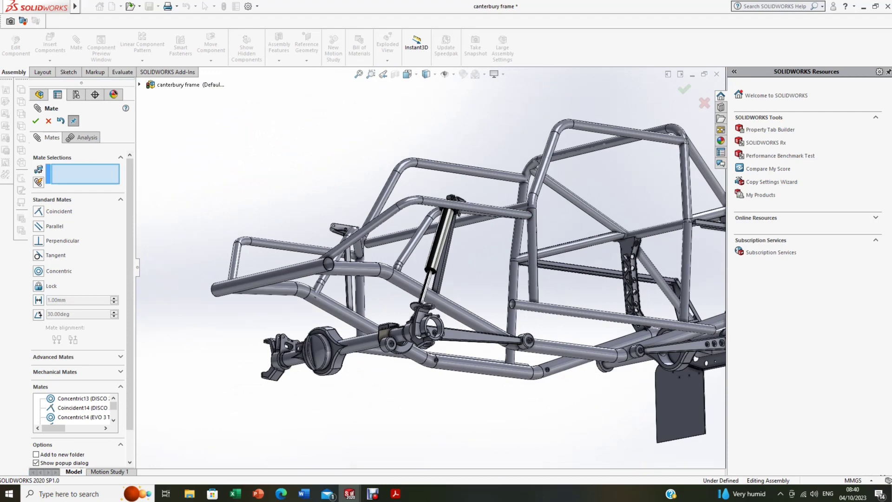
scroll(74, 365, down, 3)
- Set up an advanced limit distance mate between the top shock body's lower end face and the bottom shock's spring plate face
click(64, 324)
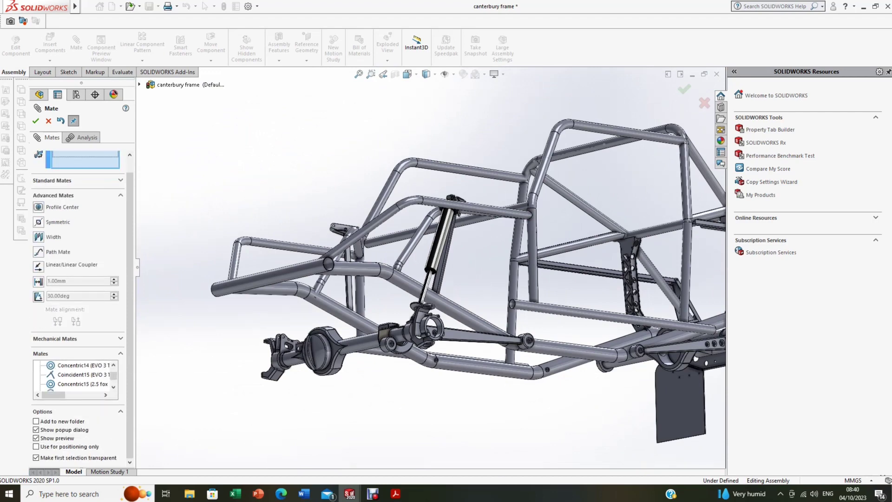
click(59, 264)
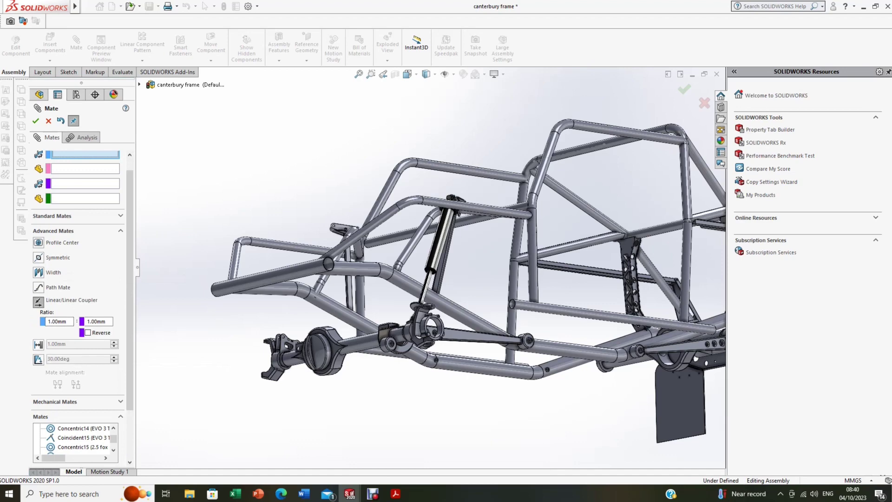
click(106, 344)
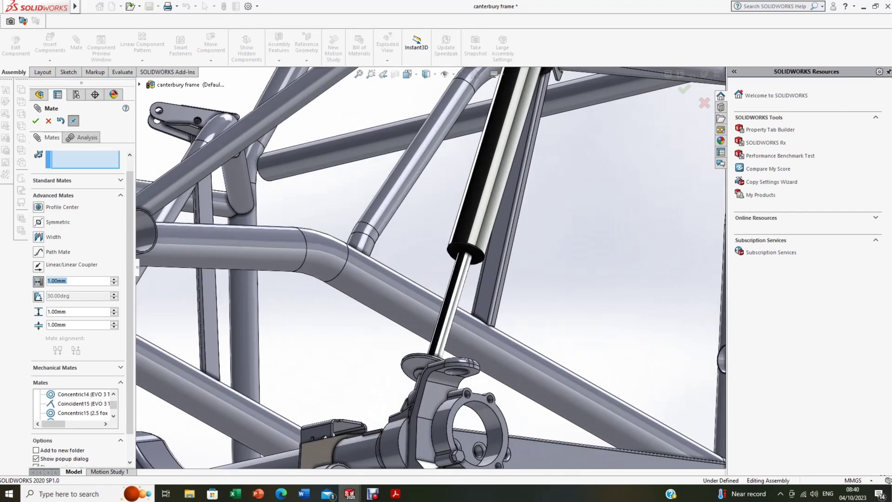
scroll(478, 272, down, 3)
click(473, 252)
scroll(472, 254, up, 6)
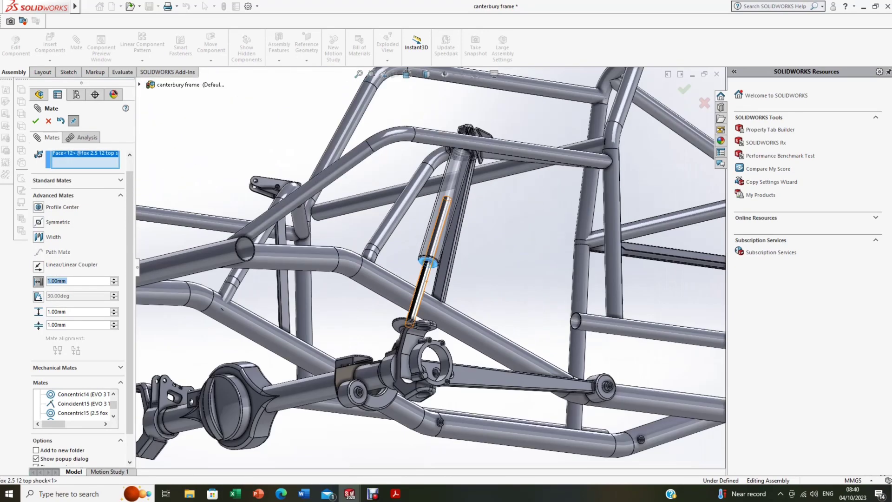
middle_drag(449, 263, 344, 306)
scroll(425, 295, down, 5)
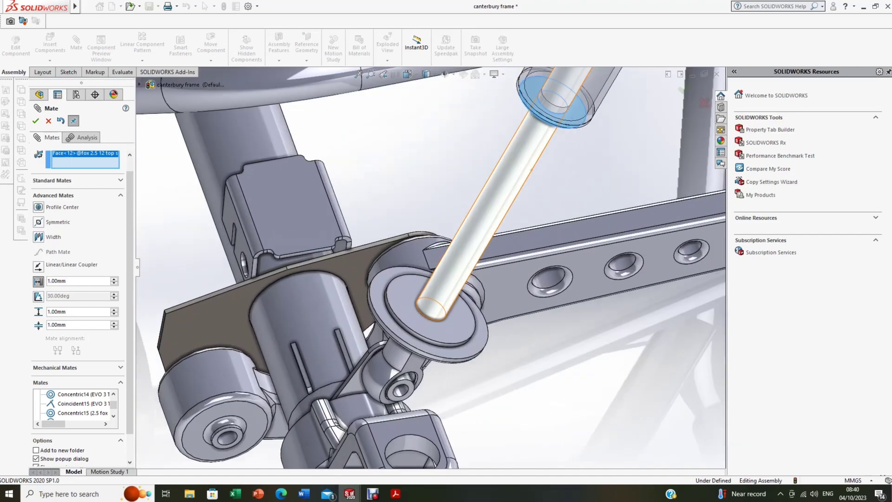
click(407, 303)
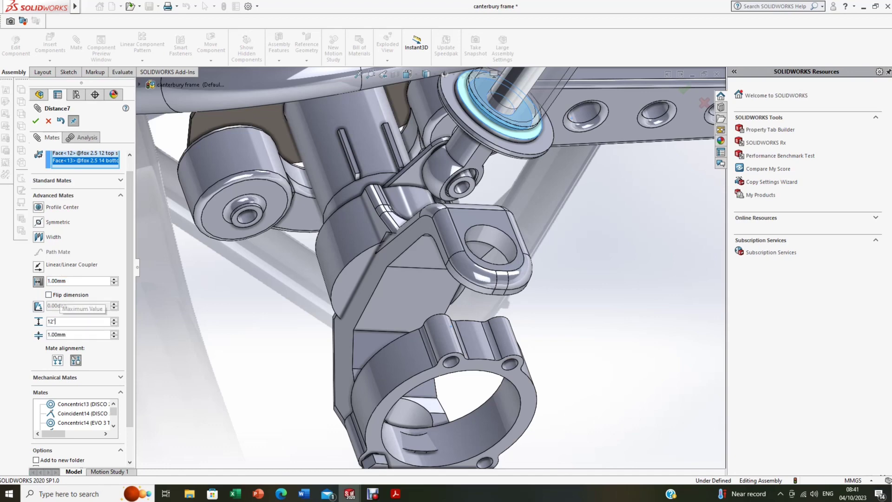
- Set the limit mate's maximum to 12 inches, minimum to 0 mm and distance to 152.40 mm, accept it and leave the Mate command
text(12')
key(Return)
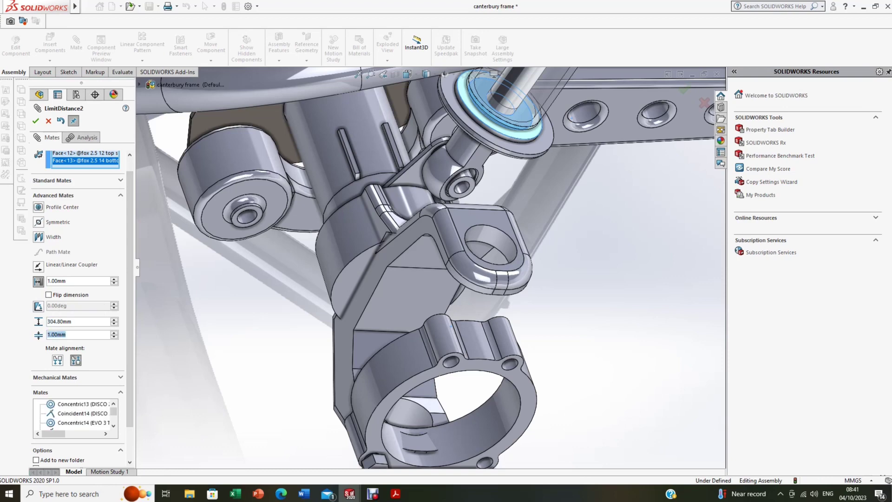
text(0)
key(Return)
text(")
key(Return)
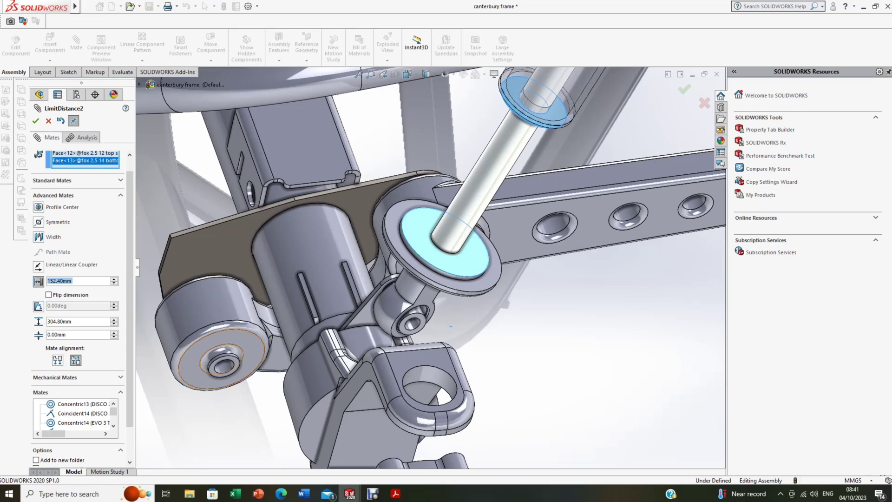
scroll(451, 326, up, 5)
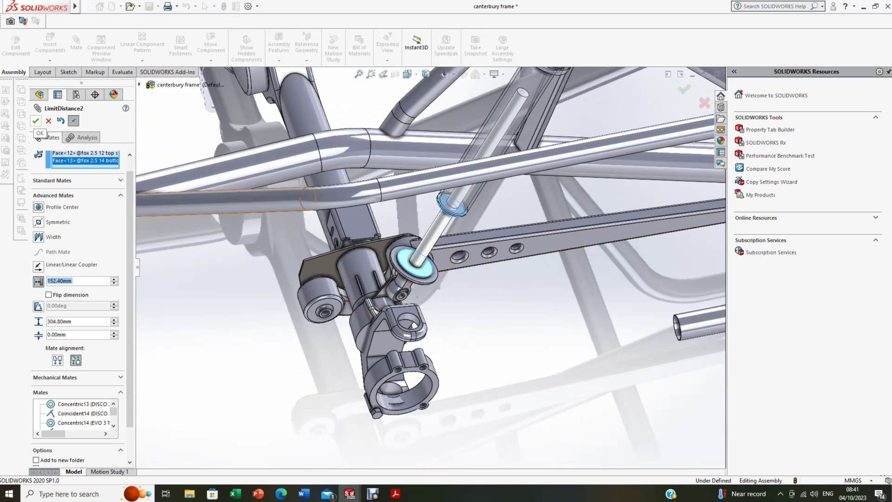
click(36, 121)
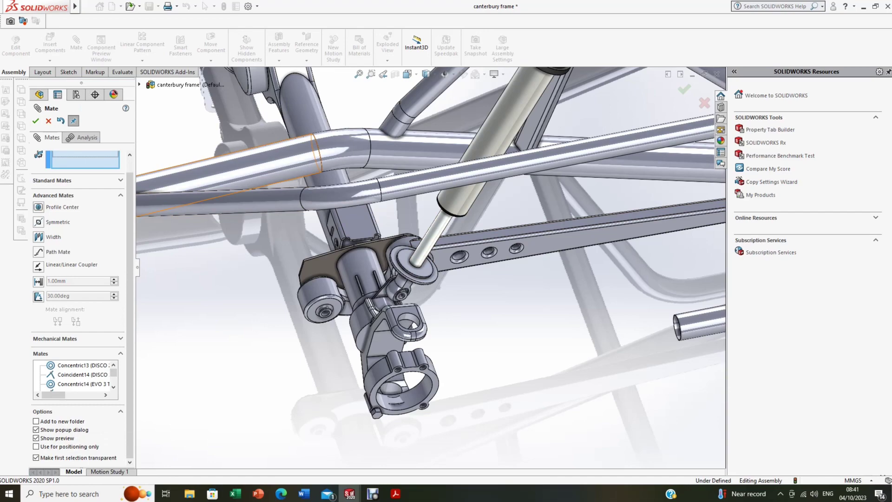
click(36, 121)
- Move the front axle up and down to test the shock's limited travel
scroll(404, 256, up, 6)
middle_drag(404, 293, 458, 279)
scroll(395, 281, down, 4)
drag(375, 324, 366, 308)
drag(366, 264, 367, 359)
scroll(371, 335, up, 4)
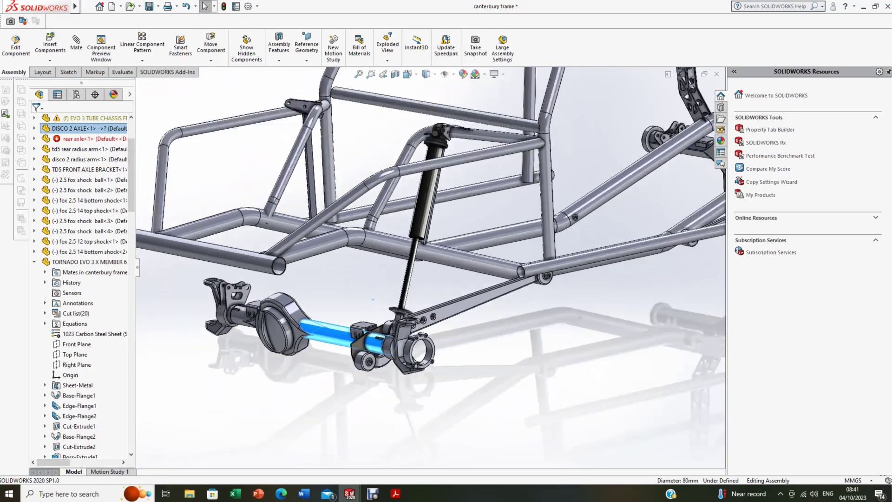
- Shift the front axle slightly in a side view to check the front shock's movement against the chassis
middle_drag(370, 335, 284, 316)
scroll(302, 266, down, 6)
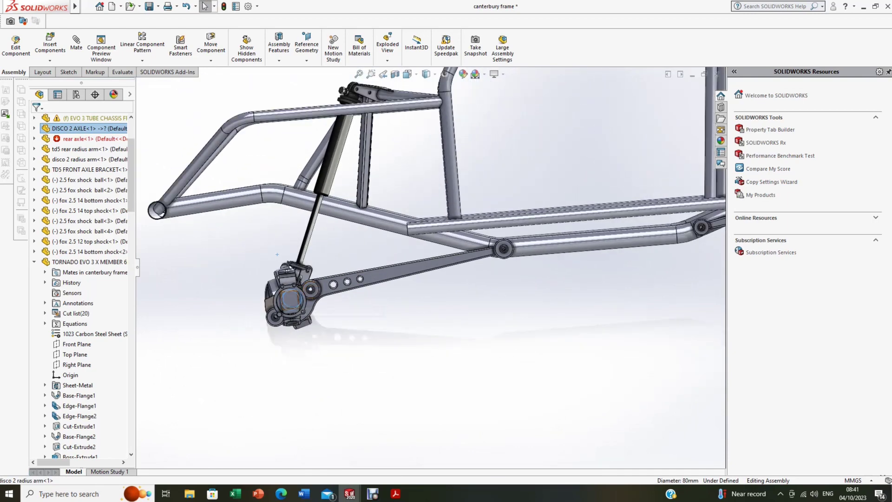
mouse_move(292, 299)
mouse_down()
mouse_move(289, 227)
mouse_move(288, 301)
mouse_up()
scroll(325, 284, up, 7)
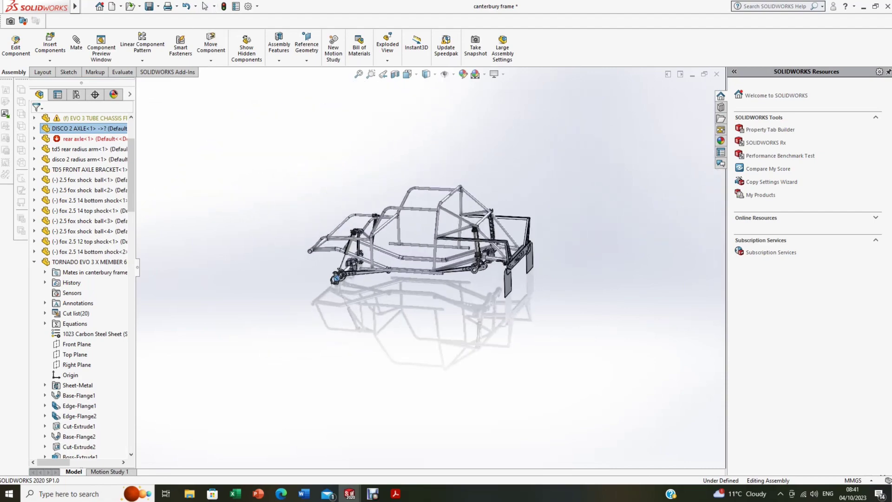
- Examine the rear of the chassis and select the perforated upright plate that braces the rear shock mount
scroll(447, 266, down, 4)
middle_drag(447, 266, 418, 274)
scroll(427, 258, down, 3)
scroll(358, 241, up, 4)
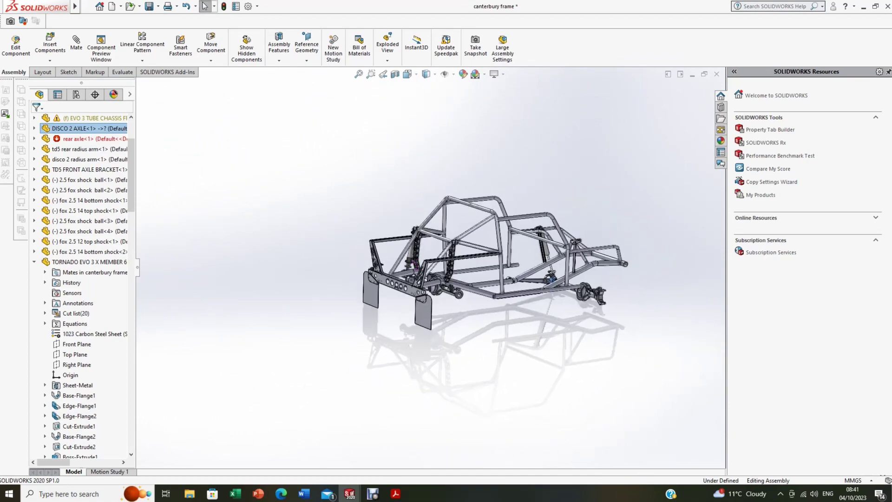
scroll(502, 316, down, 8)
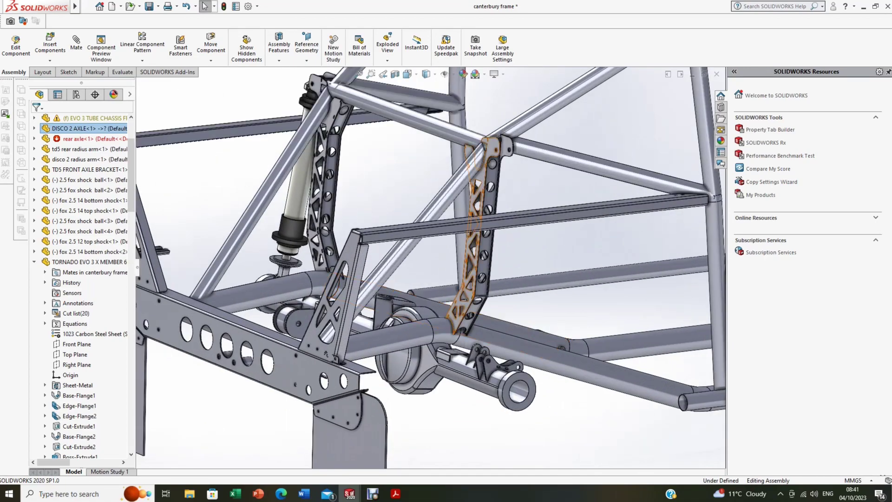
click(470, 285)
scroll(448, 260, up, 4)
scroll(447, 257, down, 1)
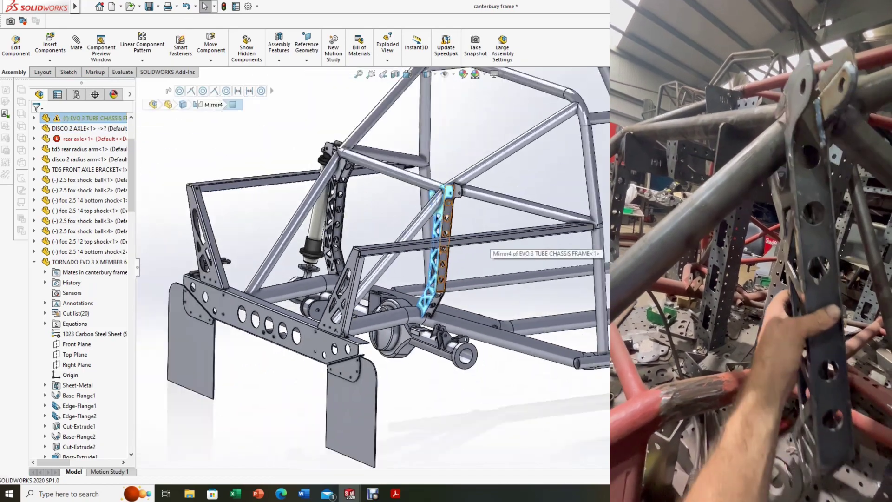
scroll(497, 241, down, 2)
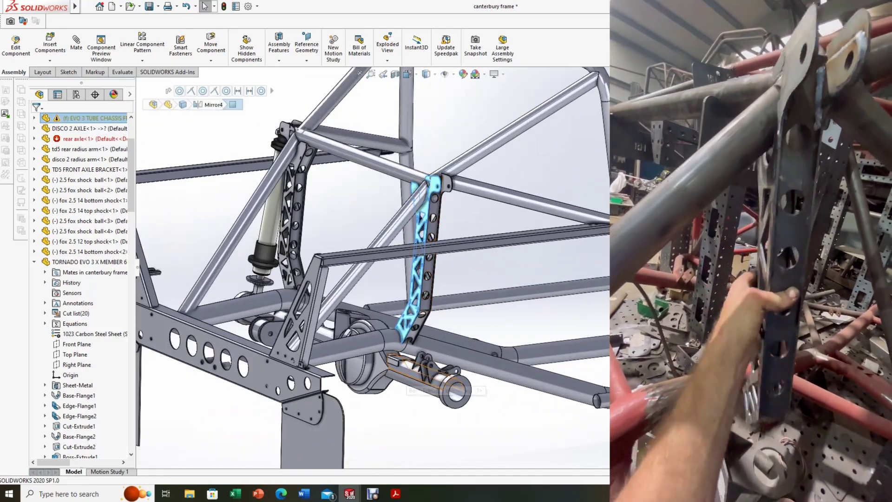
- Move the rear axle down and back up beneath the chassis to test the rear suspension travel
drag(407, 371, 402, 400)
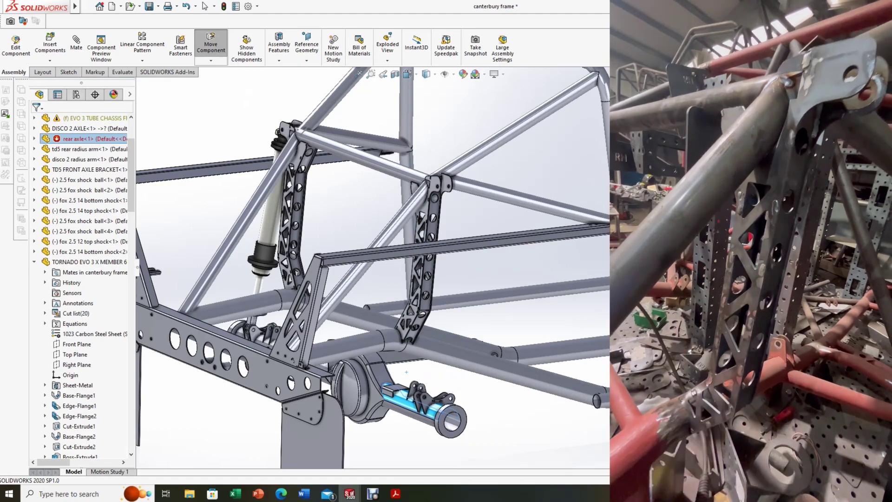
scroll(402, 399, up, 3)
mouse_move(387, 340)
mouse_down()
mouse_move(389, 370)
mouse_move(390, 325)
mouse_up()
scroll(327, 232, down, 2)
drag(420, 367, 420, 356)
scroll(372, 261, up, 2)
- Inspect the rear shock and its perforated upright from behind, and lower the rear axle to watch the shock extend
middle_drag(325, 279, 395, 223)
scroll(408, 233, down, 4)
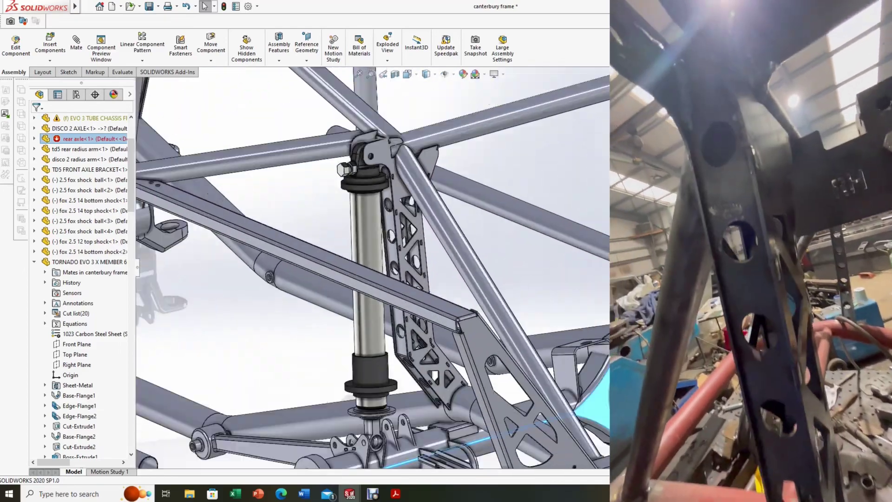
scroll(418, 220, up, 3)
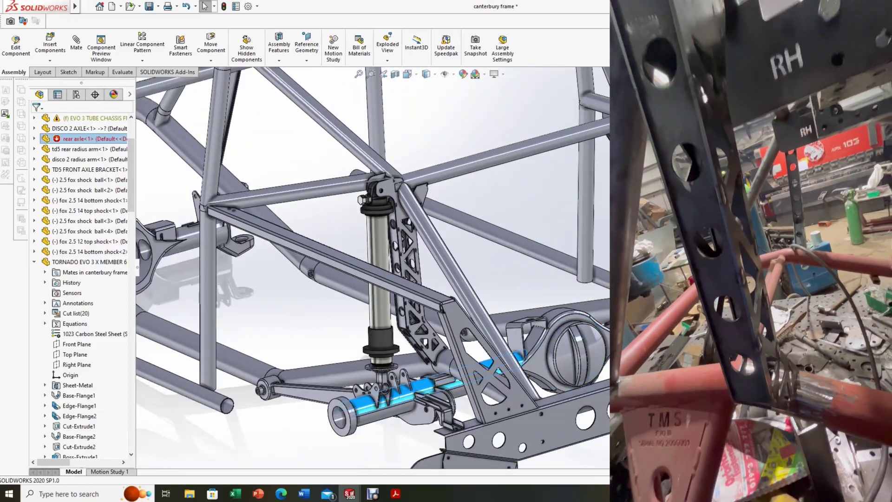
mouse_move(395, 397)
mouse_down()
mouse_move(397, 420)
mouse_move(396, 409)
mouse_up()
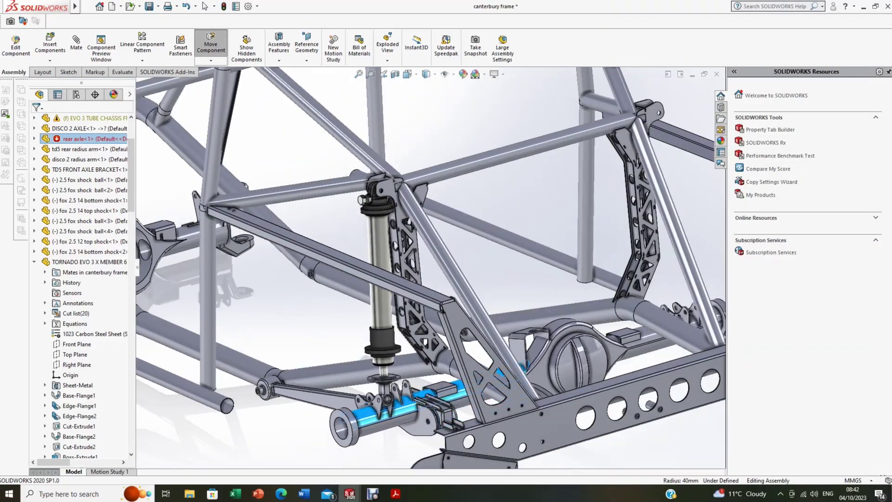
- Raise the DISCO 2 front axle to check the front suspension movement and review the complete frame assembly
scroll(404, 265, up, 6)
middle_drag(330, 260, 401, 278)
scroll(373, 235, down, 2)
scroll(392, 274, up, 4)
scroll(375, 239, down, 4)
scroll(400, 266, up, 4)
scroll(401, 278, down, 2)
drag(292, 343, 292, 324)
scroll(351, 302, up, 4)
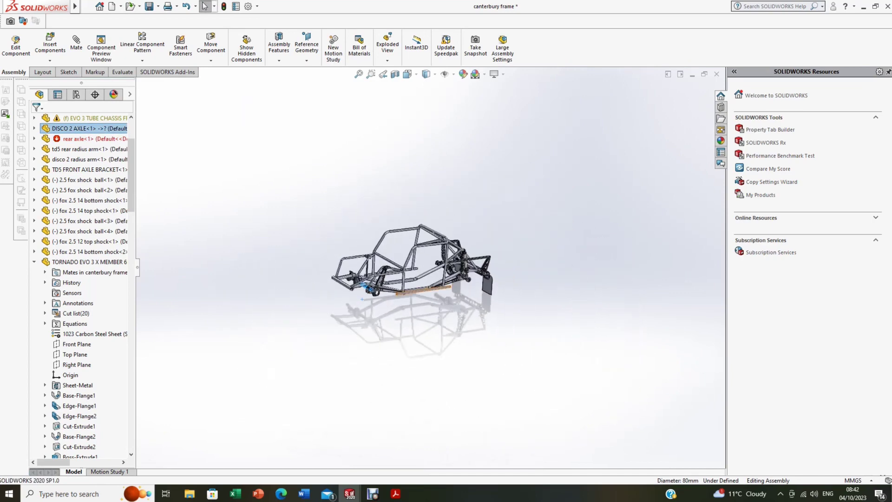
scroll(414, 290, down, 5)
mouse_move(413, 290)
middle_down()
mouse_move(409, 307)
mouse_move(413, 281)
middle_up()
scroll(414, 281, up, 3)
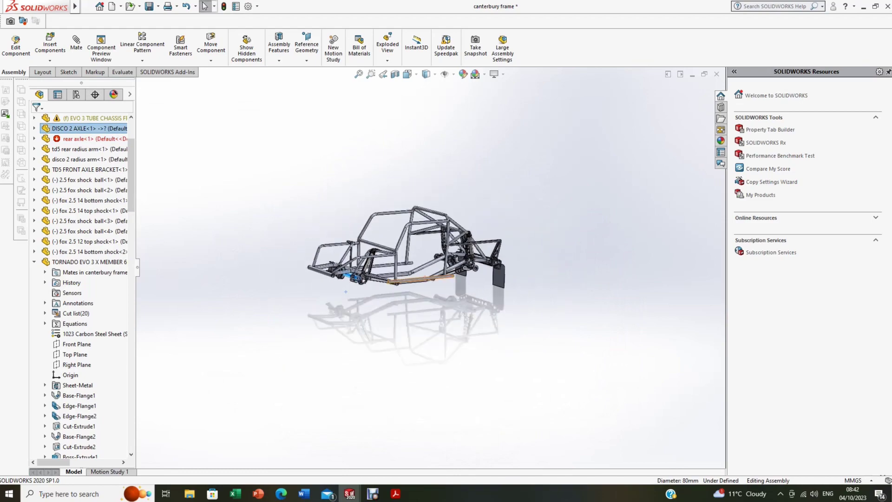